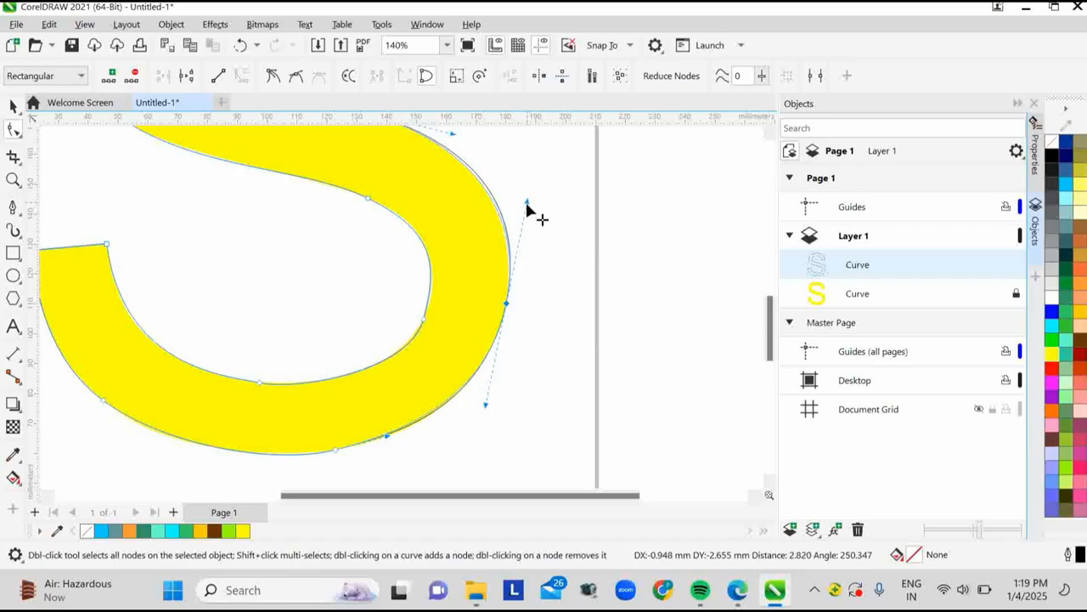
# Step: Apply node commands to the nodes along the outer right curve of the S outline
pyautogui.rightClick(529, 214)
pyautogui.click(456, 403)
pyautogui.rightClick(455, 395)
pyautogui.click(488, 124)
pyautogui.rightClick(455, 395)
pyautogui.click(500, 145)
pyautogui.rightClick(505, 304)
pyautogui.click(538, 91)
# Step: Try moving the node on the S outline's outer right edge, and undo the last two changes
pyautogui.moveTo(507, 307); pyautogui.dragTo(542, 286)
pyautogui.hotkey('ctrl', 'z')
pyautogui.hotkey('ctrl', 'z')
# Step: Apply further node commands on the S outline's right side and reshape the curve there by moving its nodes
pyautogui.rightClick(506, 303)
pyautogui.click(564, 110)
pyautogui.rightClick(506, 308)
pyautogui.click(561, 149)
pyautogui.moveTo(515, 315); pyautogui.dragTo(626, 284)
pyautogui.click(477, 304)
pyautogui.hotkey('ctrl', 'z')
pyautogui.rightClick(477, 303)
pyautogui.click(514, 174)
pyautogui.moveTo(592, 245); pyautogui.dragTo(495, 204)
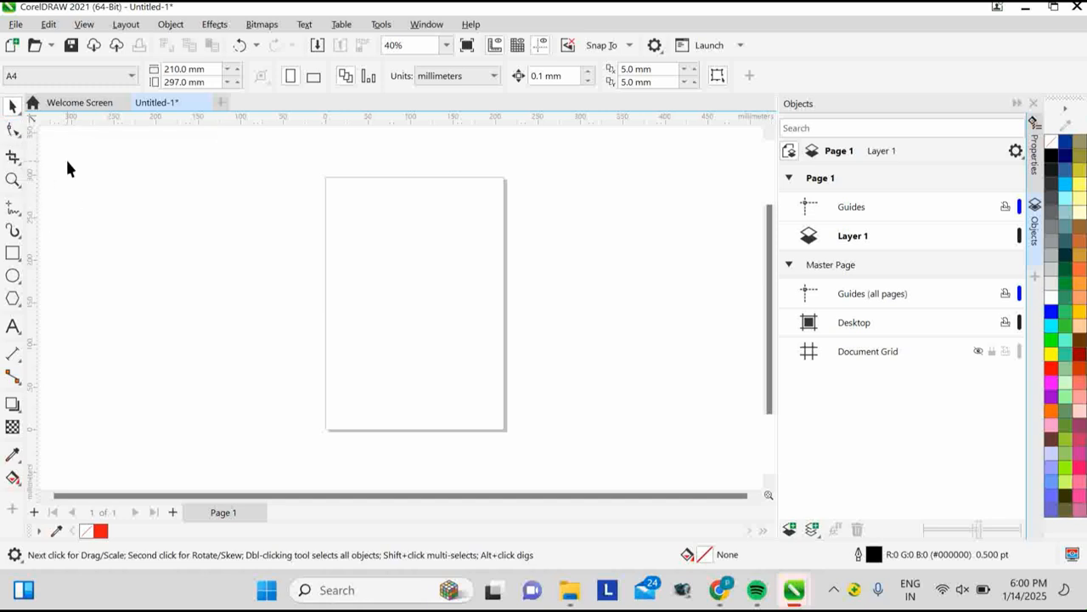
# Step: Draw a rectangle about 159 × 147 mm over the page's upper left and another about 212 × 214 mm at its lower right
pyautogui.click(12, 253)
pyautogui.moveTo(314, 184); pyautogui.dragTo(448, 309)
pyautogui.moveTo(484, 241); pyautogui.dragTo(665, 422)
# Step: Fill the larger rectangle with brown (#663300) and the smaller one with orange (#FF6633)
pyautogui.click(1079, 354)
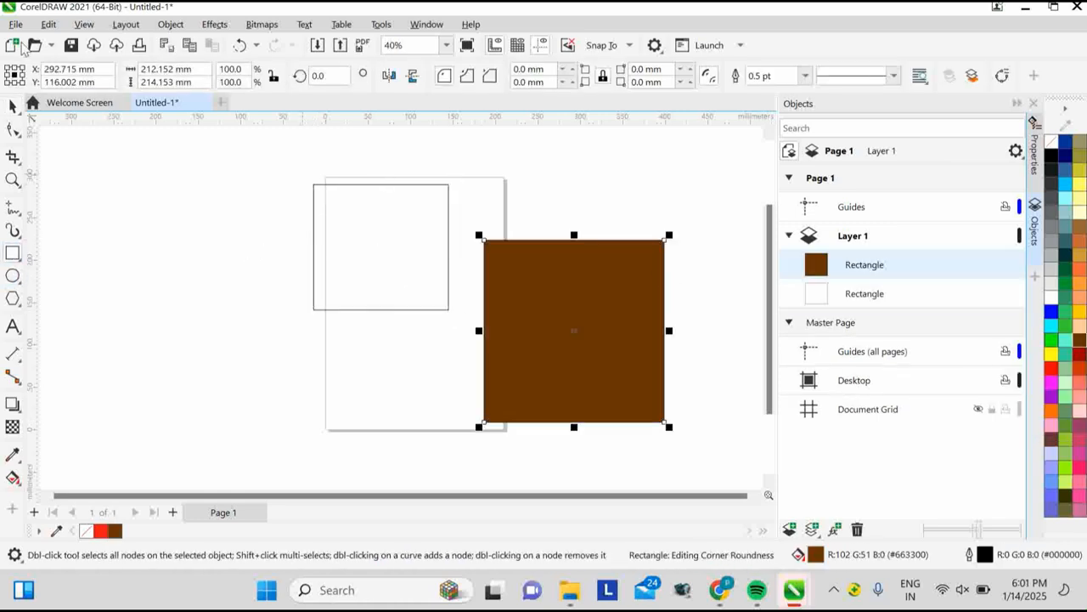
pyautogui.click(13, 104)
pyautogui.click(382, 216)
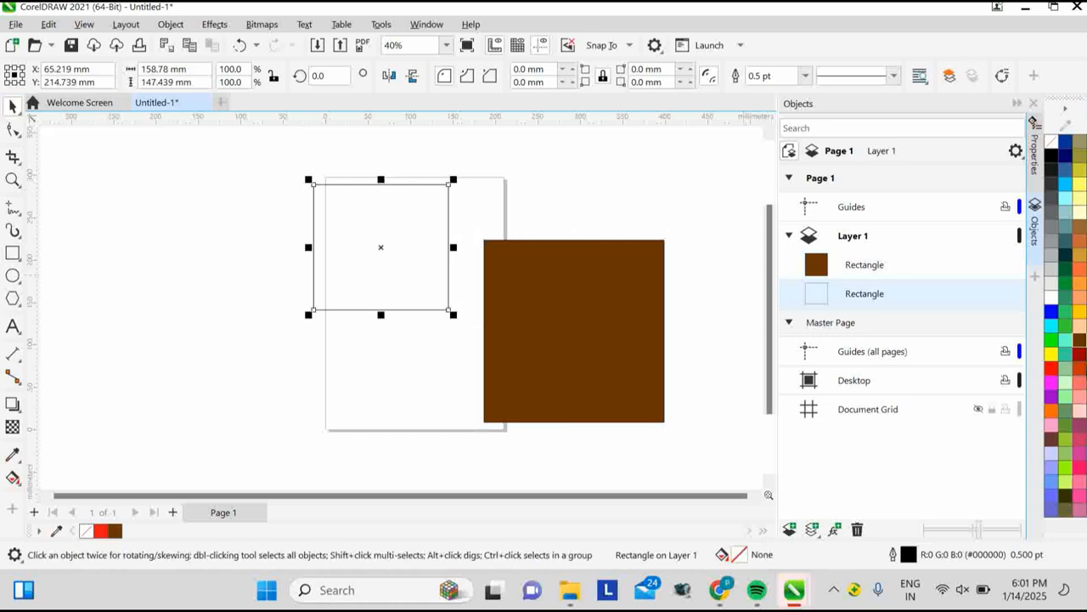
pyautogui.click(1080, 270)
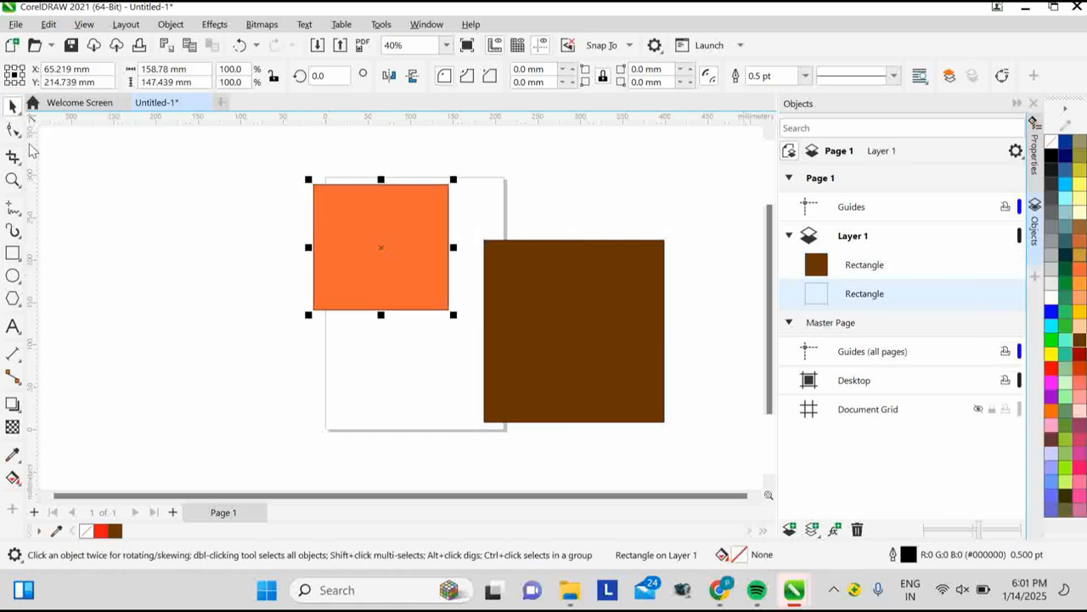
# Step: Reposition the rectangles so the brown one overlaps the page's left edge and the orange one its upper right edge
pyautogui.click(609, 297)
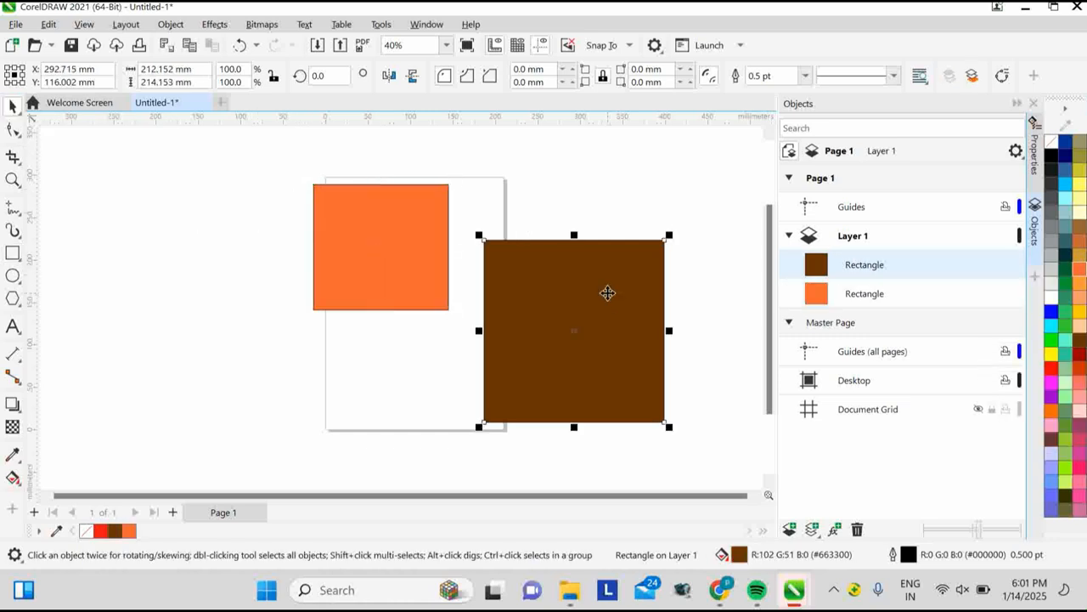
pyautogui.moveTo(486, 243); pyautogui.dragTo(525, 289)
pyautogui.click(374, 233)
pyautogui.moveTo(379, 282); pyautogui.dragTo(266, 259)
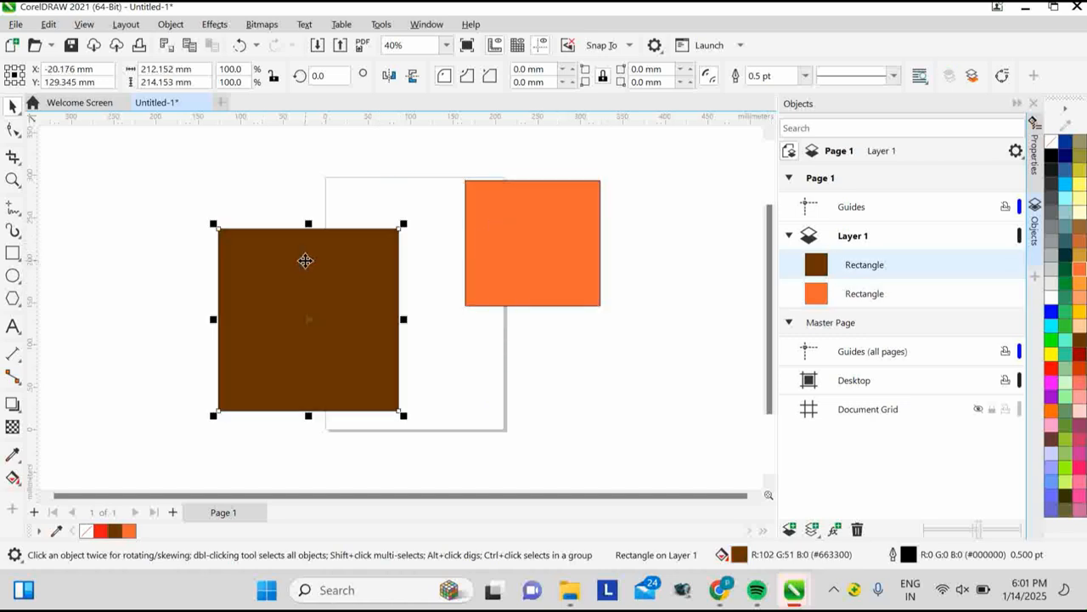
# Step: Scale the brown rectangle to about 190 × 192 mm and the orange one to about 270 × 251 mm, placing them side by side
pyautogui.moveTo(413, 235); pyautogui.dragTo(434, 248)
pyautogui.click(538, 235)
pyautogui.moveTo(466, 181); pyautogui.dragTo(428, 146)
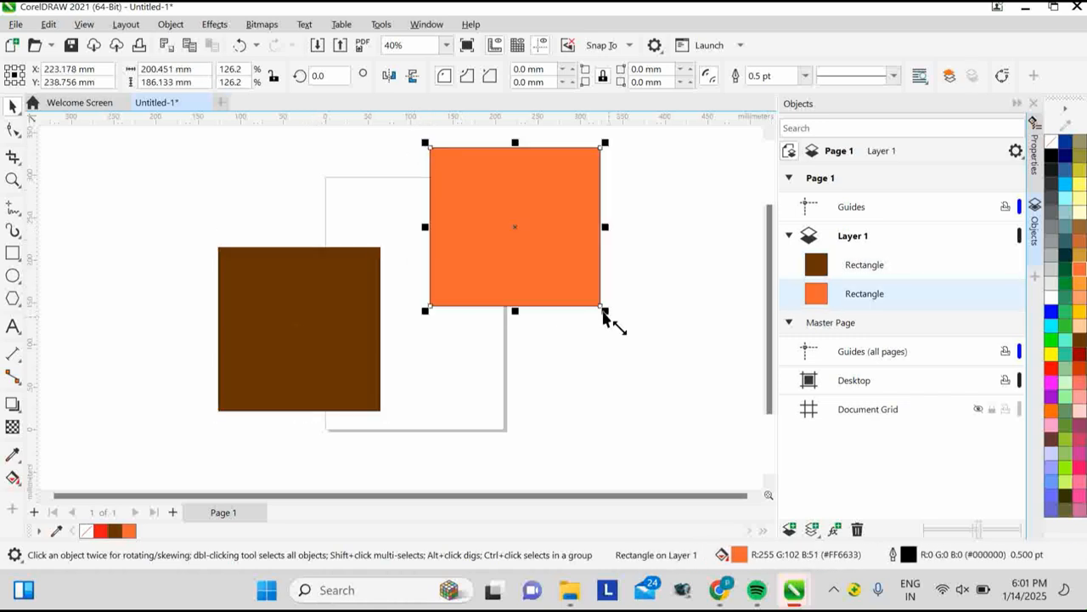
pyautogui.moveTo(604, 313); pyautogui.dragTo(670, 388)
pyautogui.moveTo(534, 283); pyautogui.dragTo(510, 268)
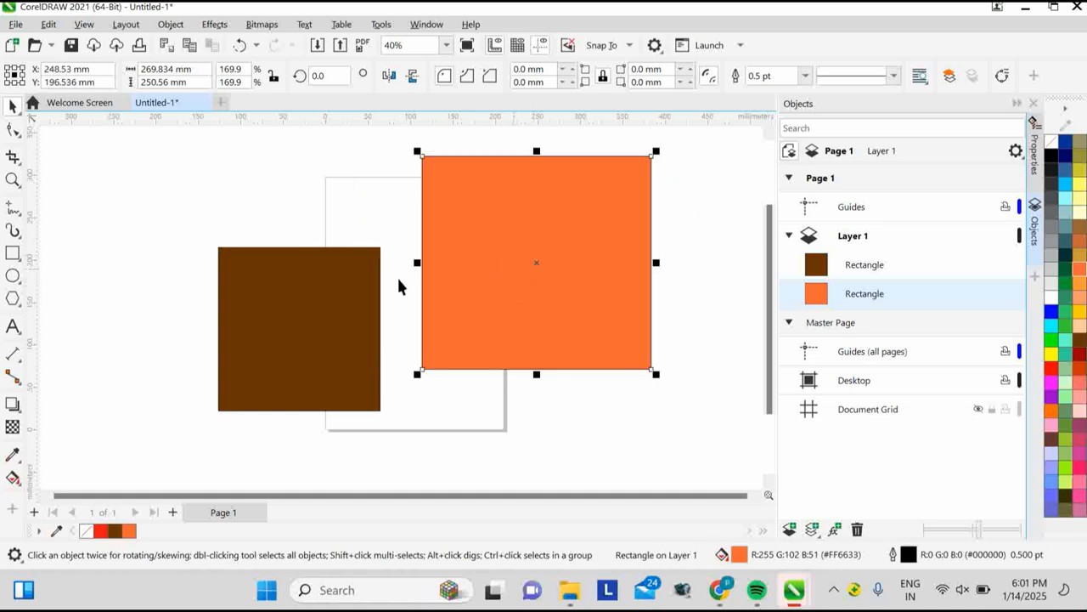
pyautogui.moveTo(331, 293); pyautogui.dragTo(349, 269)
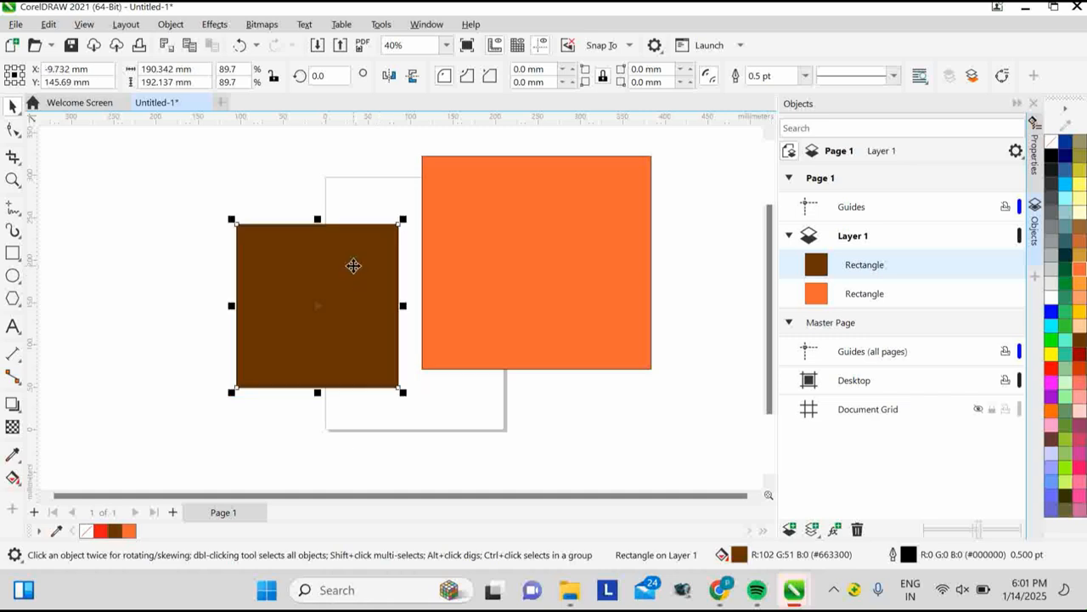
# Step: Crop the selected brown rectangle with a crop area about 339 × 420 mm, and undo the crop
pyautogui.click(13, 158)
pyautogui.scroll(-1, 192, 243)
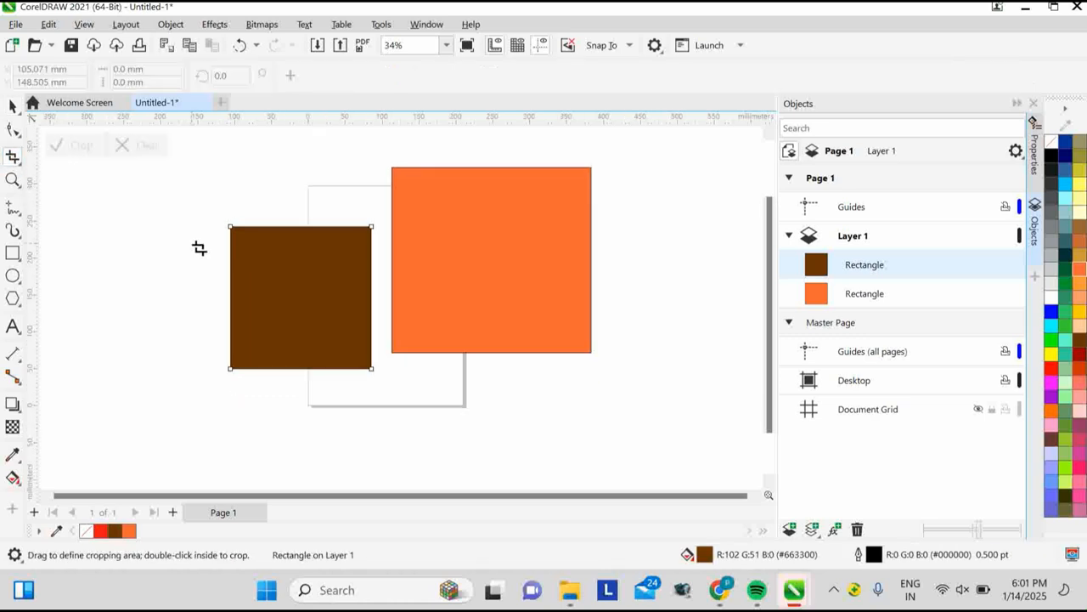
pyautogui.moveTo(302, 149); pyautogui.dragTo(551, 458)
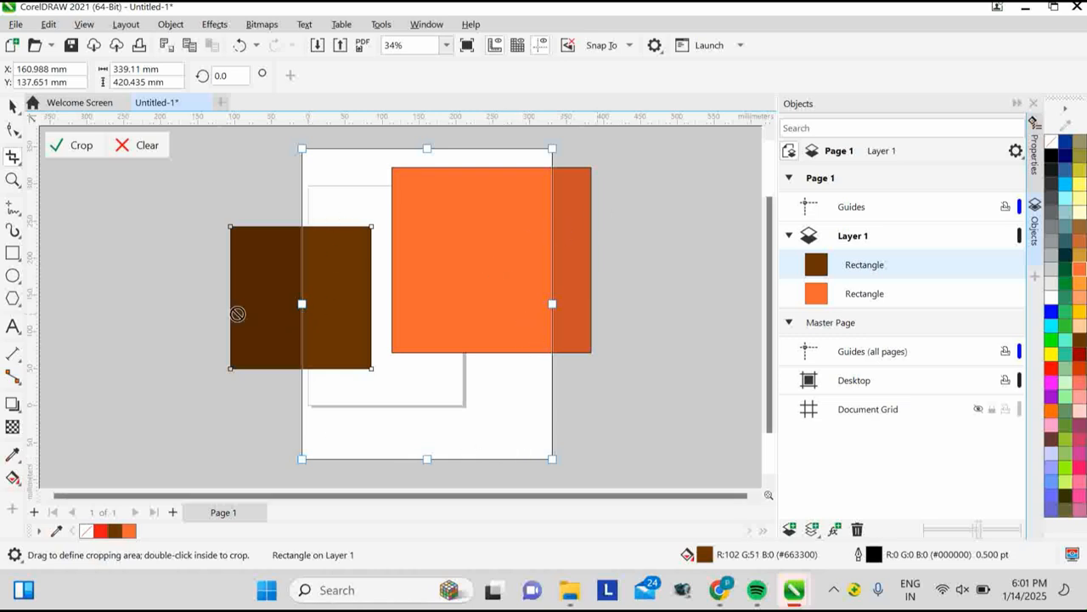
pyautogui.click(81, 147)
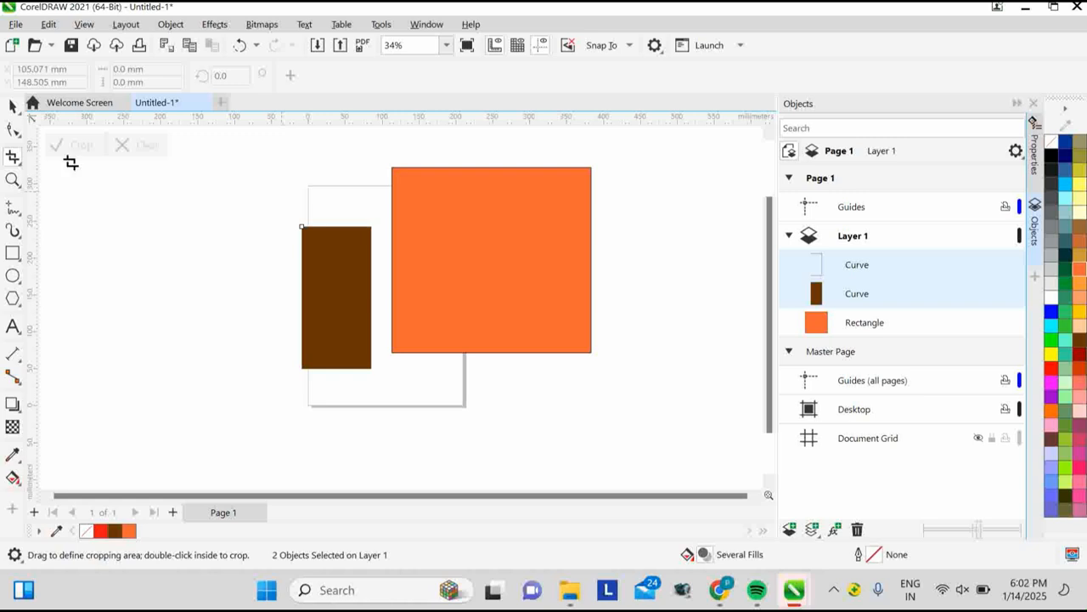
pyautogui.click(11, 106)
pyautogui.hotkey('ctrl', 'z')
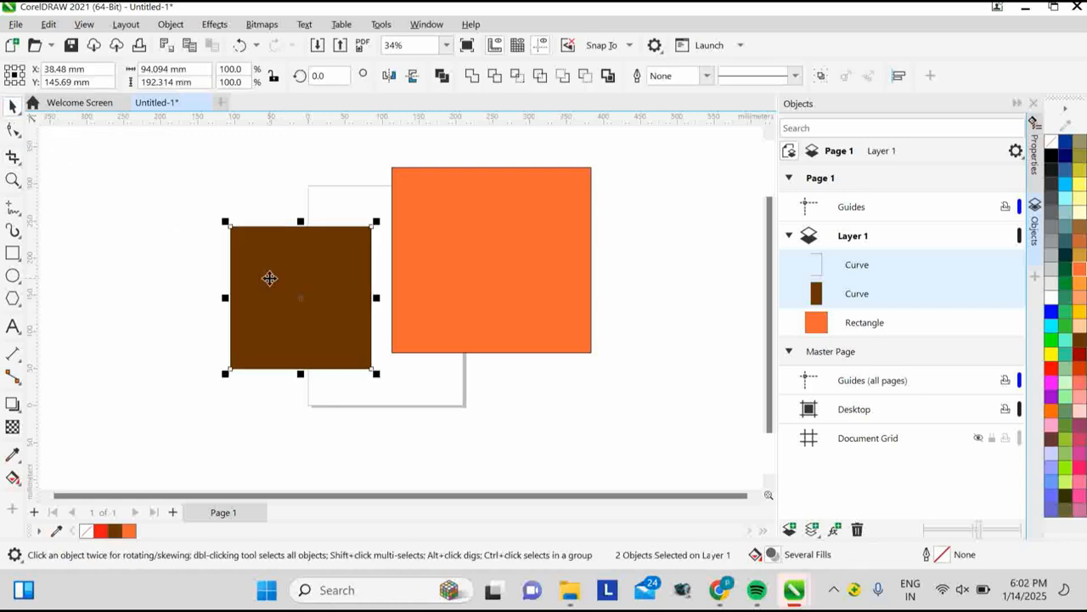
pyautogui.hotkey('ctrl', 'z')
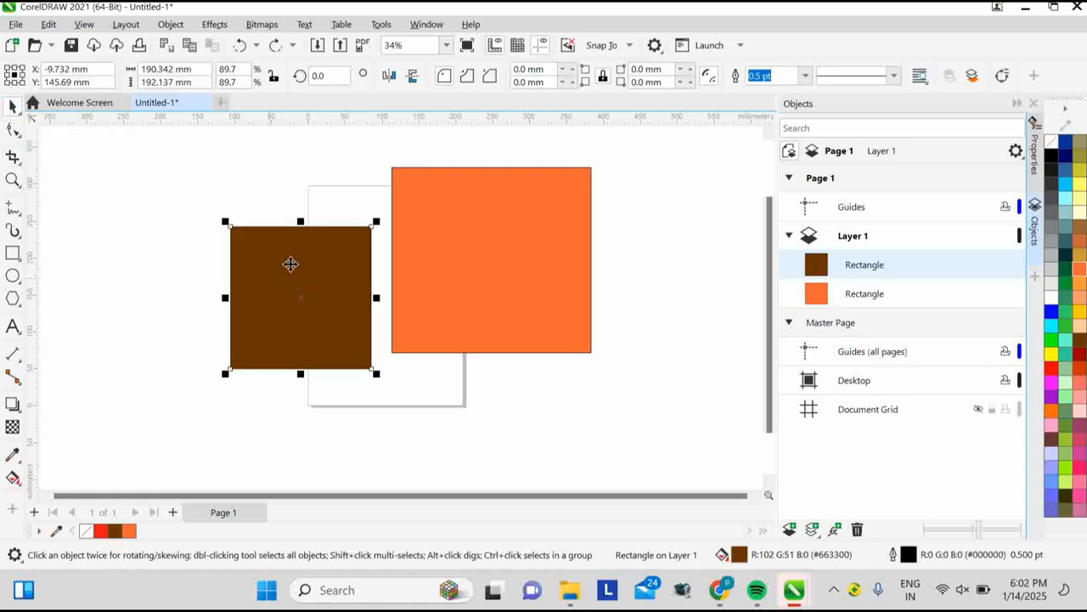
pyautogui.click(12, 157)
pyautogui.moveTo(259, 137); pyautogui.dragTo(551, 438)
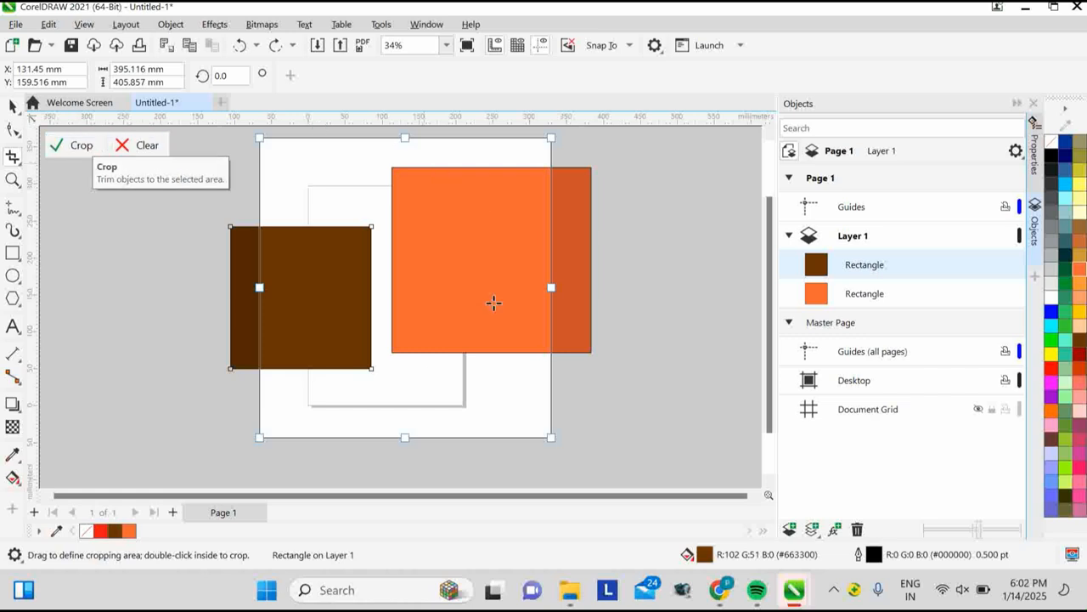
pyautogui.click(151, 155)
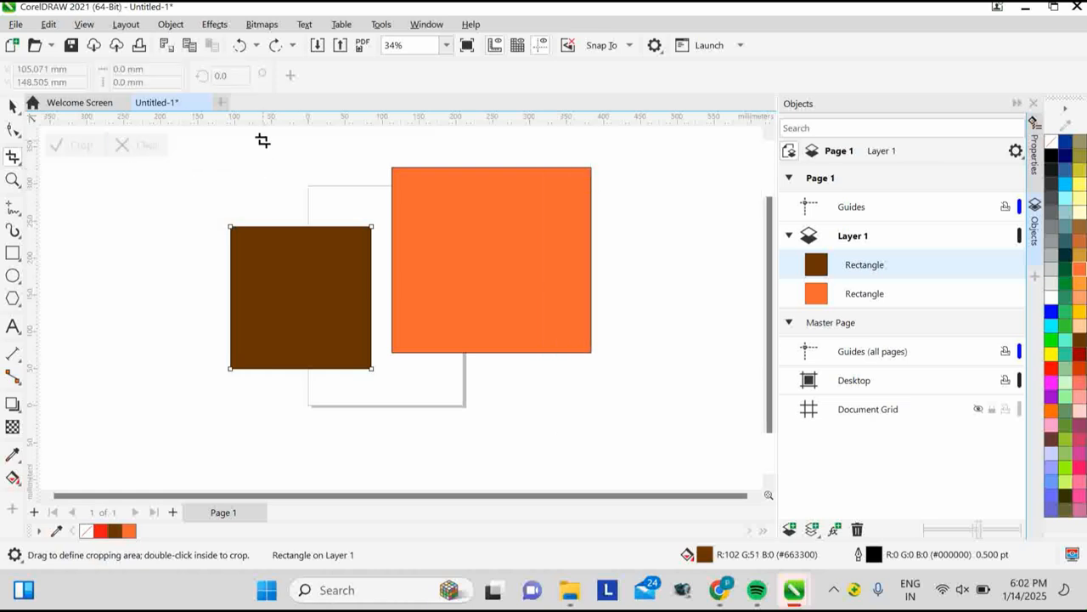
# Step: Crop the left part off the selected brown rectangle with a crop area about 389 × 411 mm spanning both rectangles
pyautogui.moveTo(263, 141); pyautogui.dragTo(518, 331)
pyautogui.moveTo(497, 376); pyautogui.dragTo(551, 443)
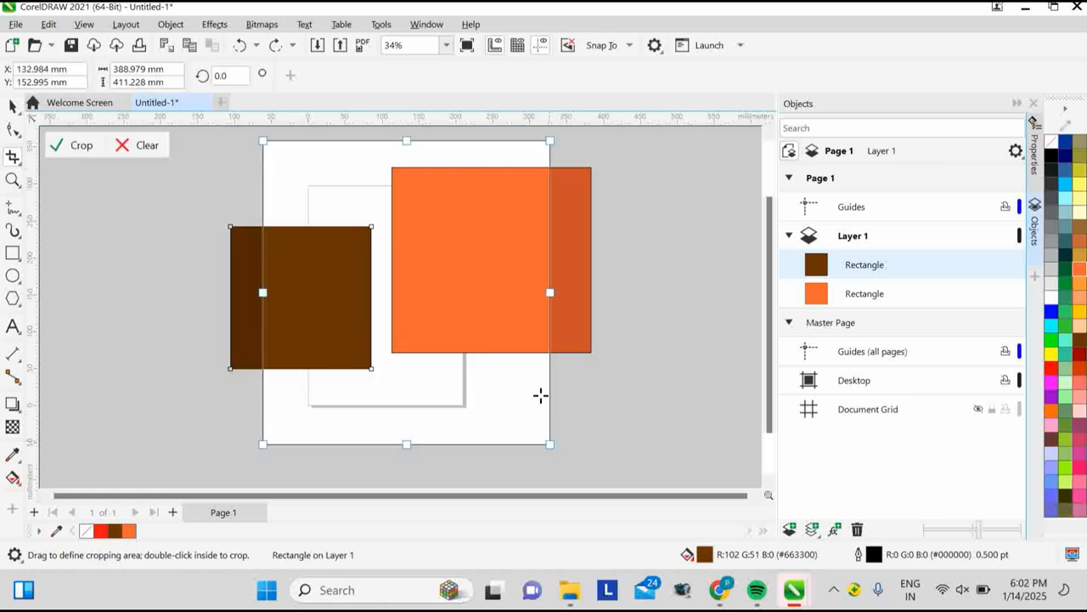
pyautogui.click(81, 152)
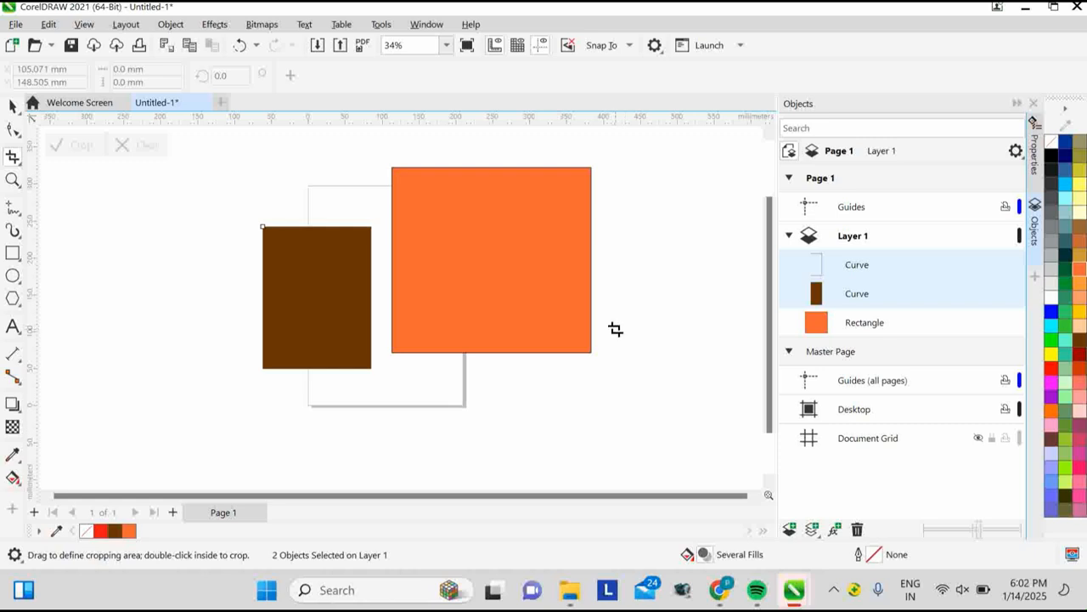
pyautogui.click(12, 105)
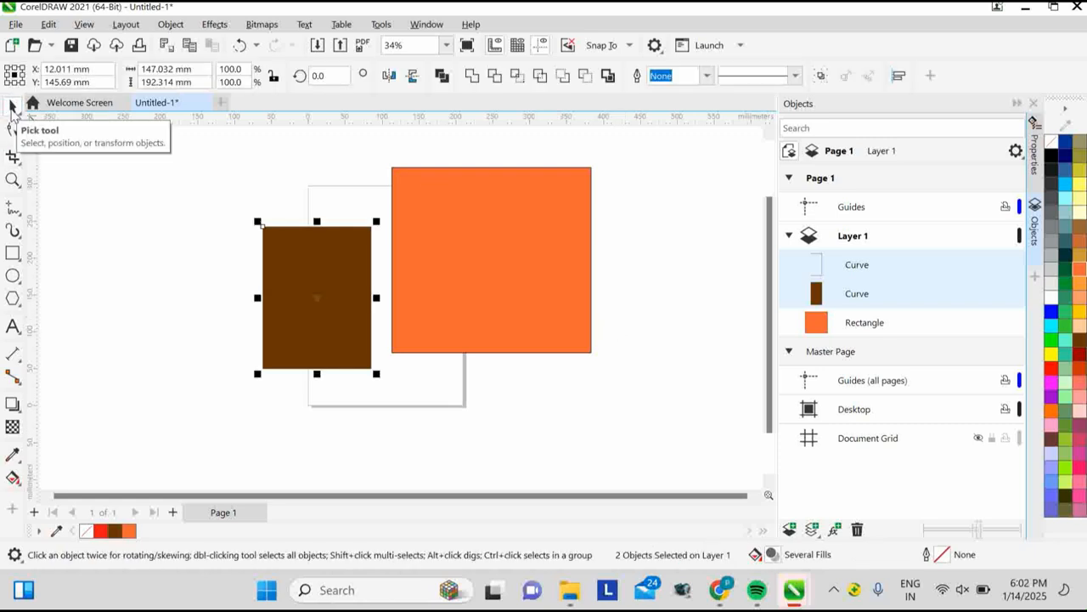
# Step: Slice the cropped brown shape diagonally with the Knife tool, from above its top edge to below its left side
pyautogui.click(14, 158)
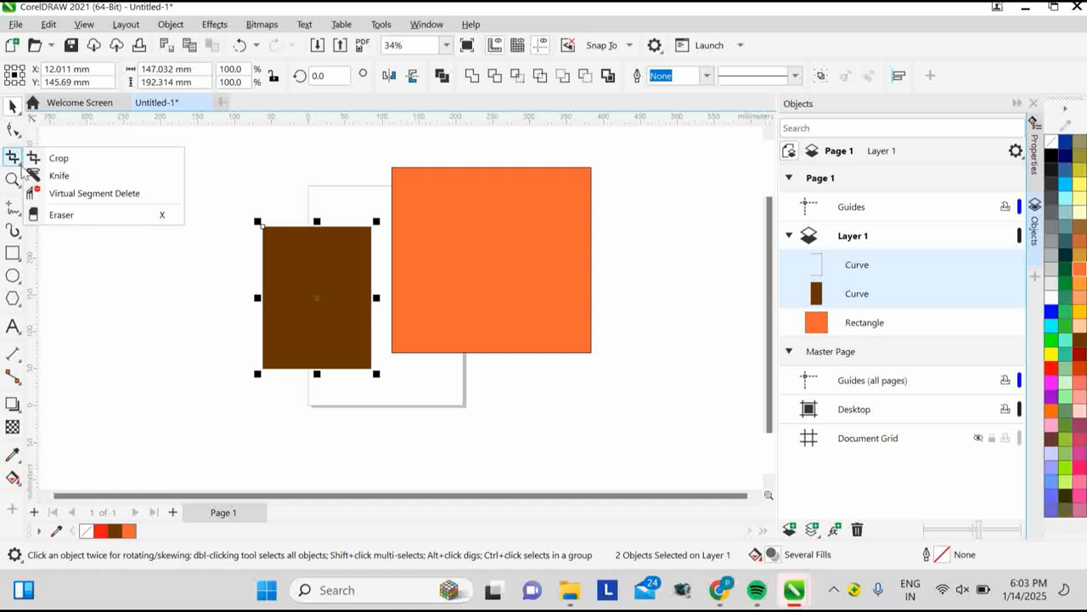
pyautogui.click(81, 180)
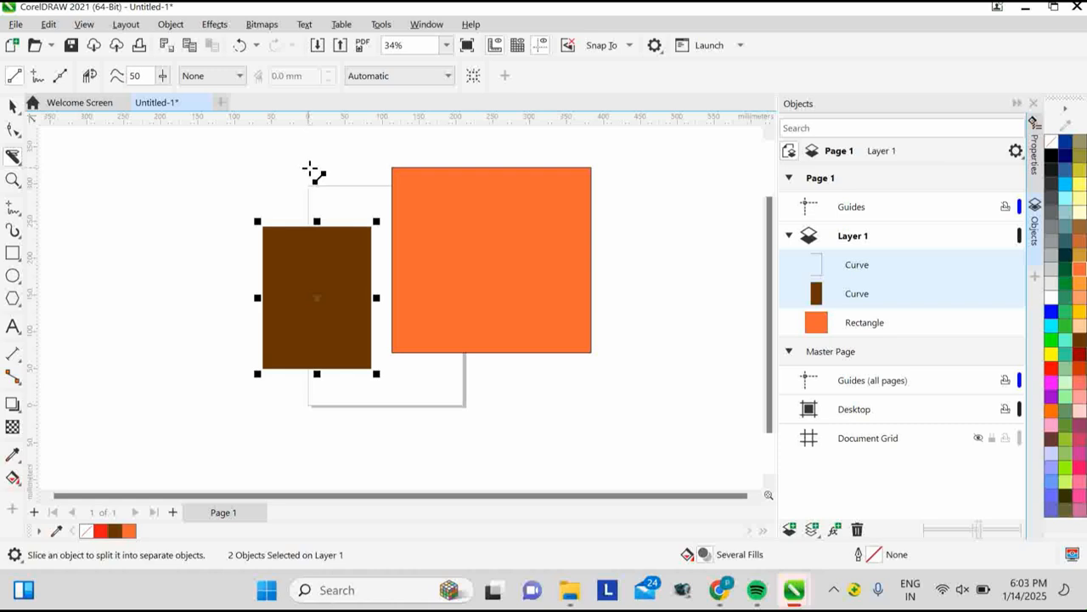
pyautogui.click(340, 159)
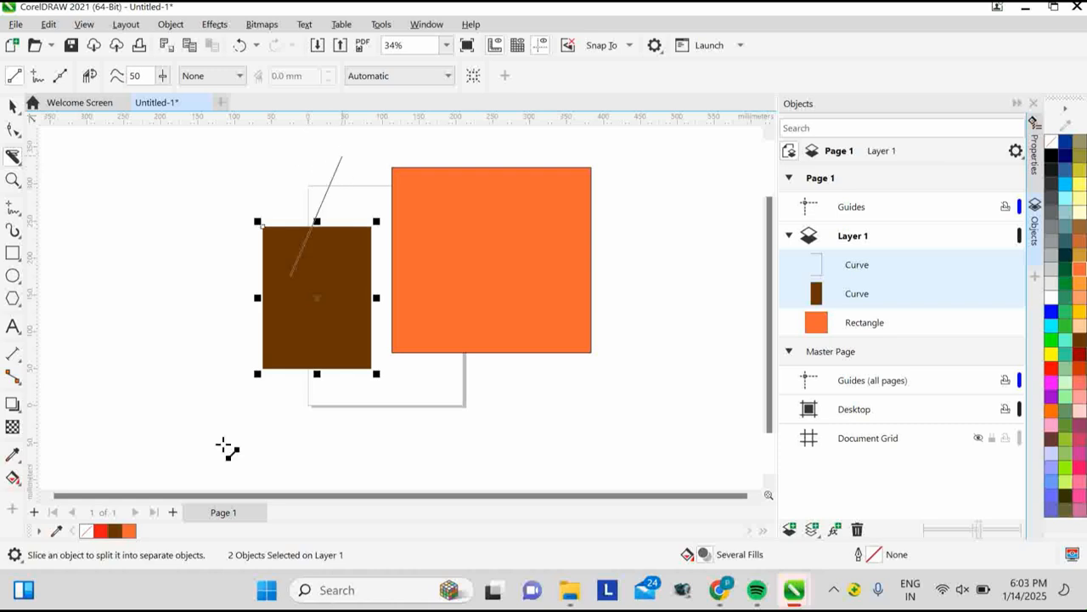
pyautogui.click(215, 474)
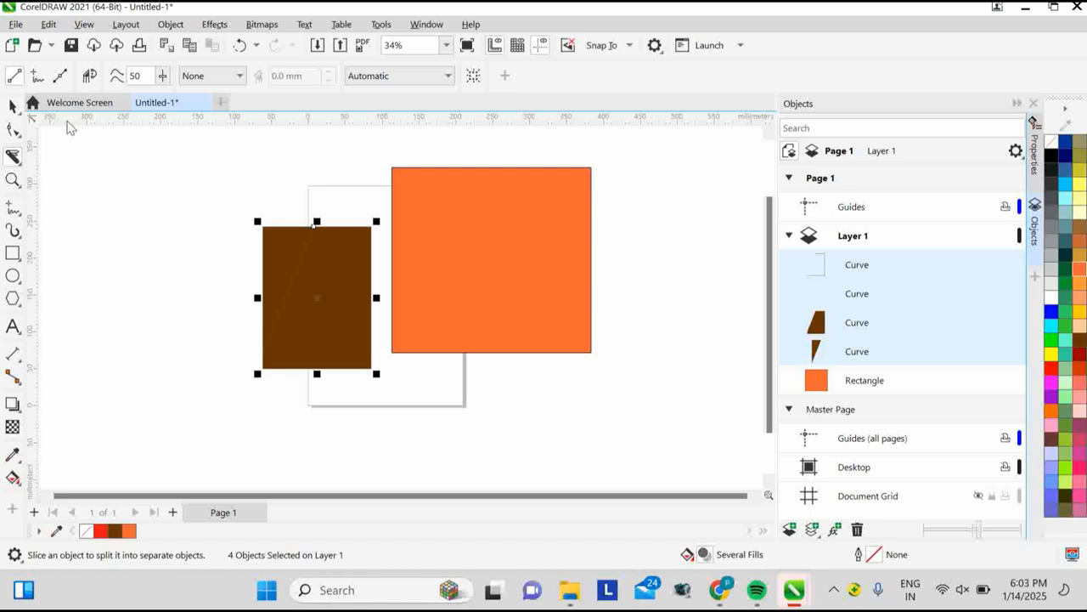
# Step: Separate the two brown pieces, moving the triangular one up and left and the larger one down and right
pyautogui.click(12, 105)
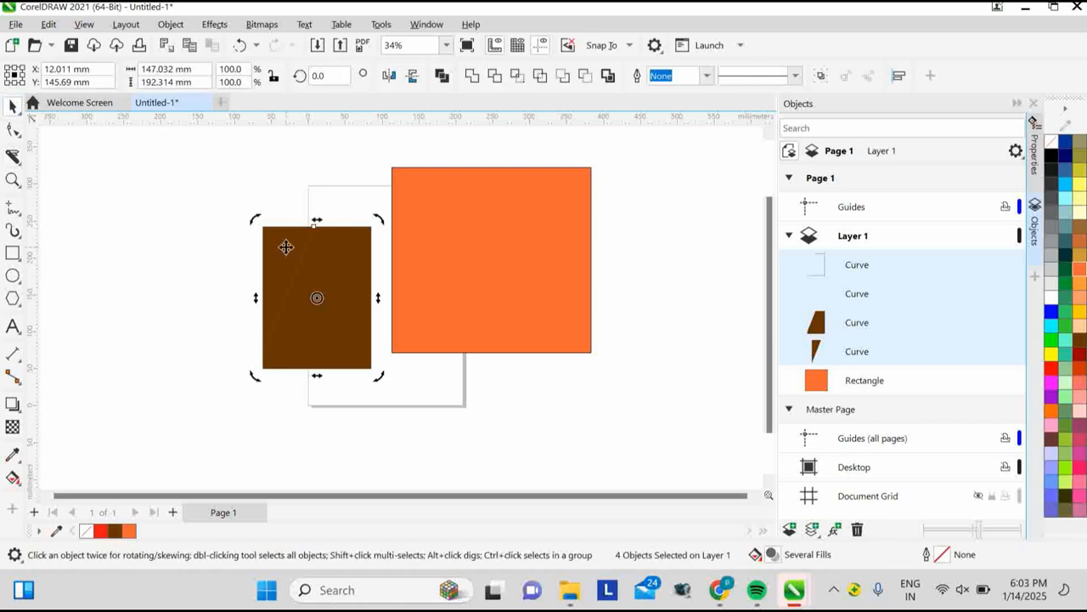
pyautogui.click(204, 241)
pyautogui.click(277, 255)
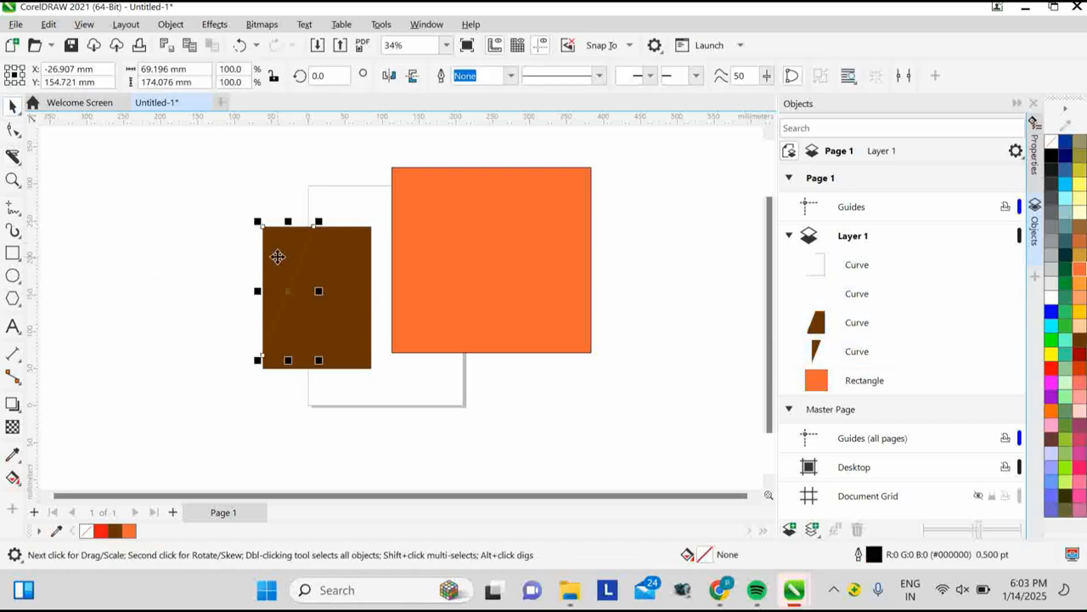
pyautogui.moveTo(278, 255); pyautogui.dragTo(201, 207)
pyautogui.moveTo(301, 281); pyautogui.dragTo(339, 336)
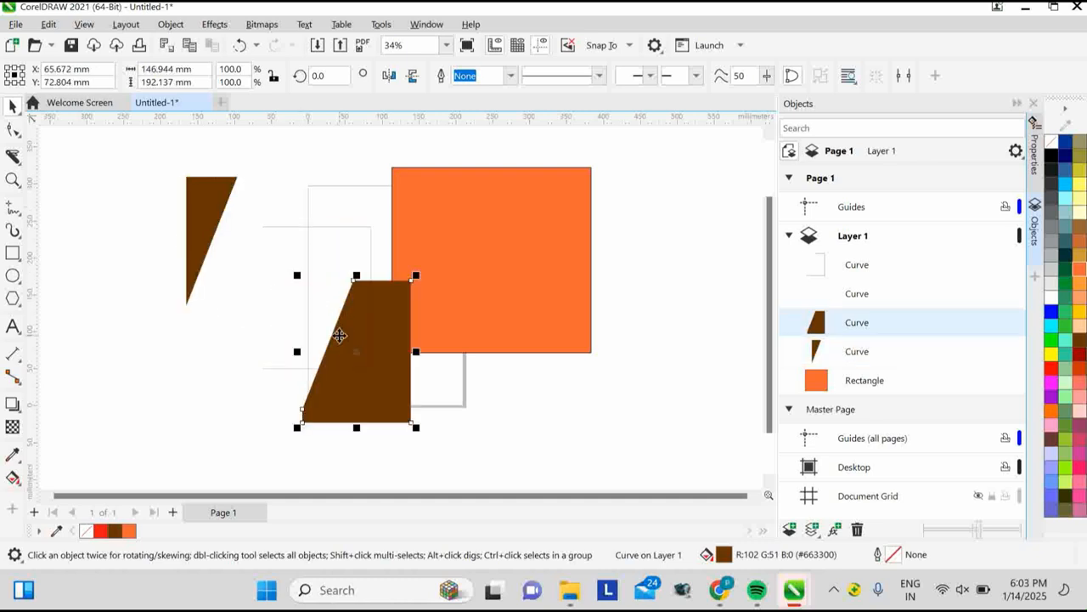
# Step: Undo both piece moves and the diagonal knife cut on the brown shape
pyautogui.hotkey('ctrl', 'z')
pyautogui.hotkey('ctrl', 'z')
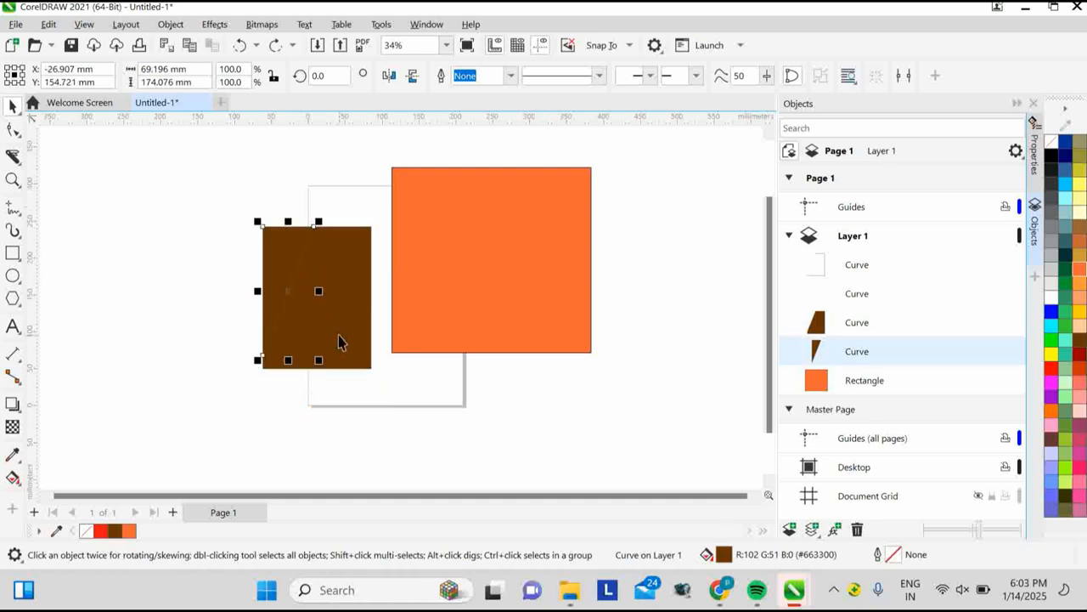
pyautogui.hotkey('ctrl', 'z')
# Step: With nothing selected, slice the brown and orange shapes together with one horizontal Knife cut across both
pyautogui.click(105, 175)
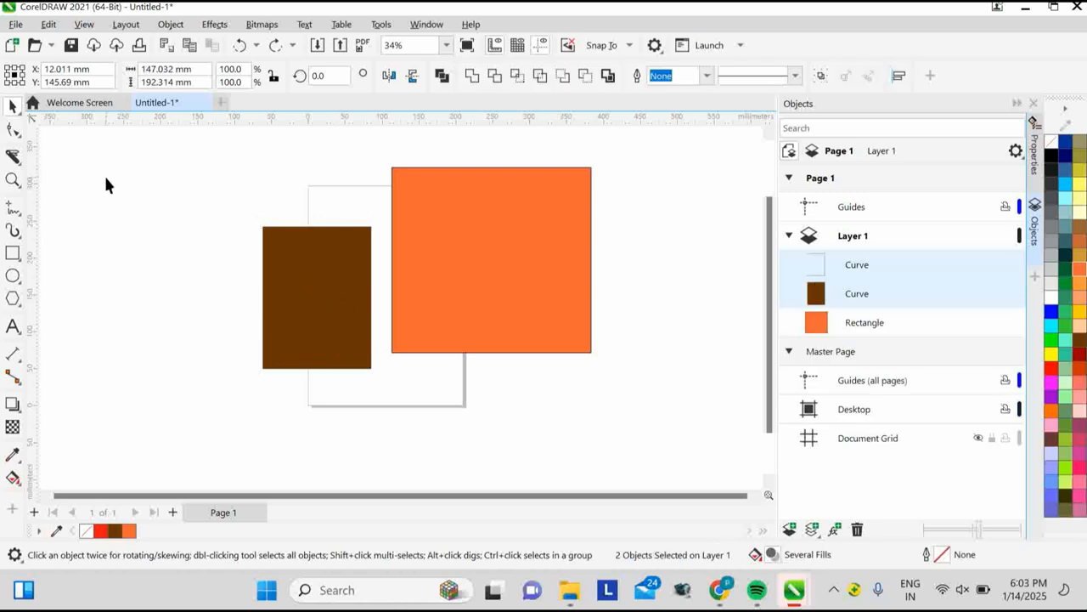
pyautogui.click(17, 160)
pyautogui.click(176, 272)
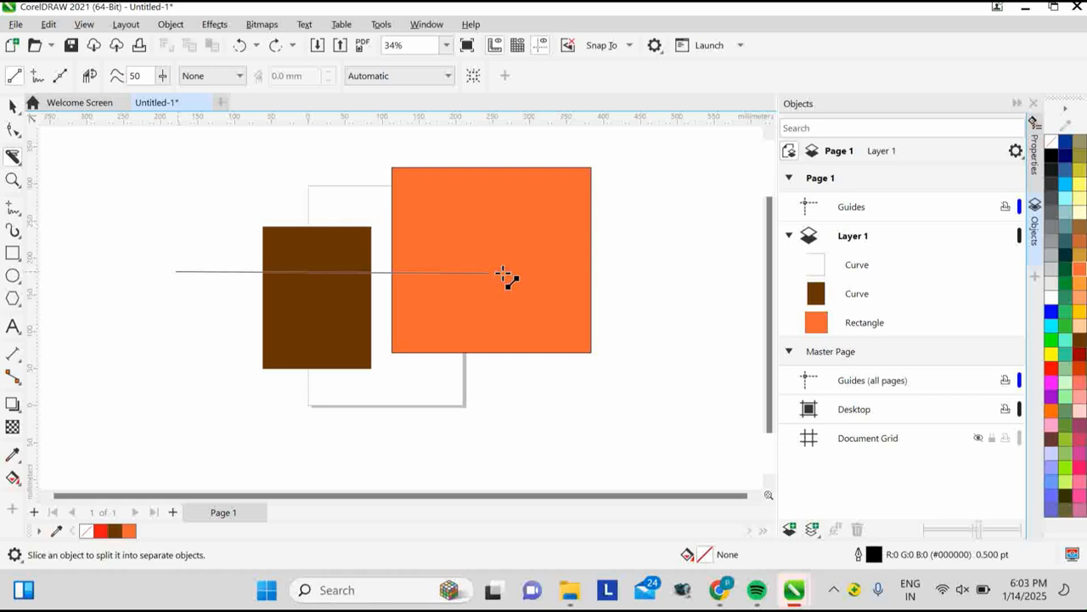
pyautogui.click(643, 265)
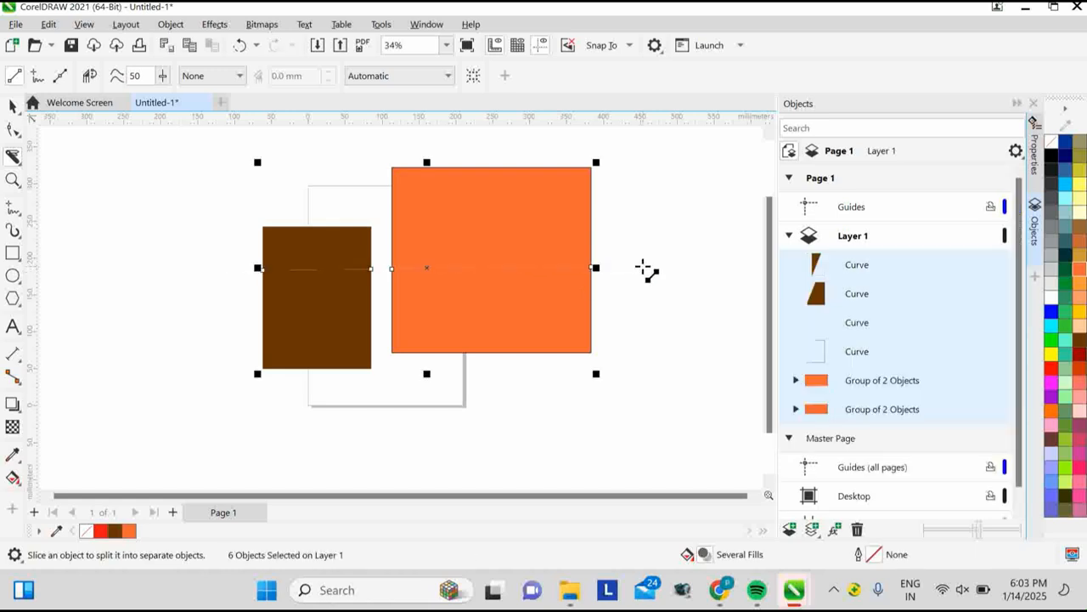
# Step: Move the upper brown piece above the page and the lower brown piece down toward the page's lower left corner
pyautogui.click(13, 105)
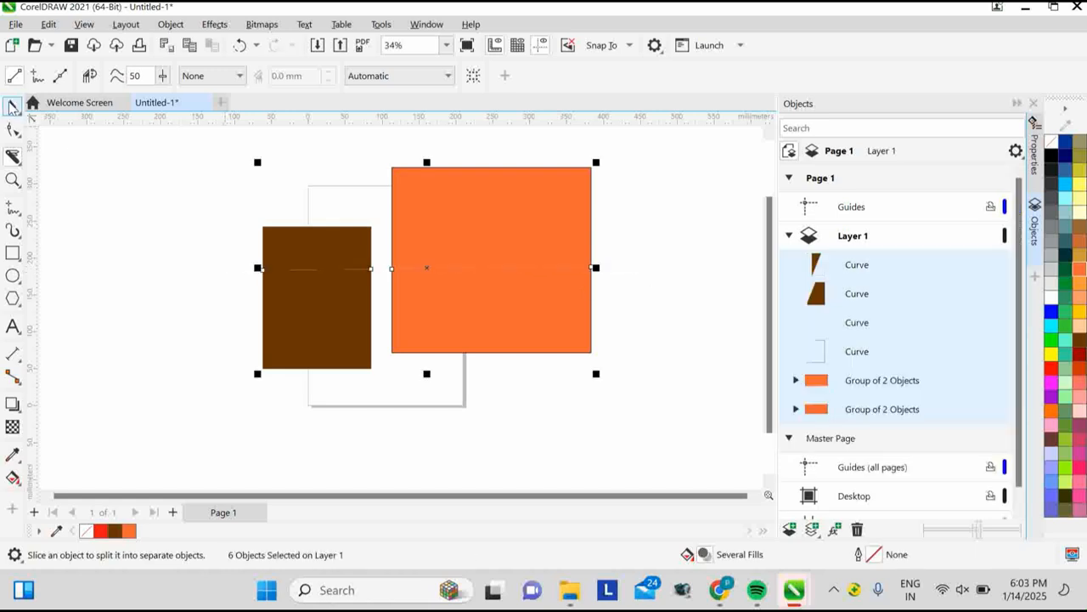
pyautogui.click(219, 241)
pyautogui.moveTo(286, 245); pyautogui.dragTo(314, 146)
pyautogui.click(297, 290)
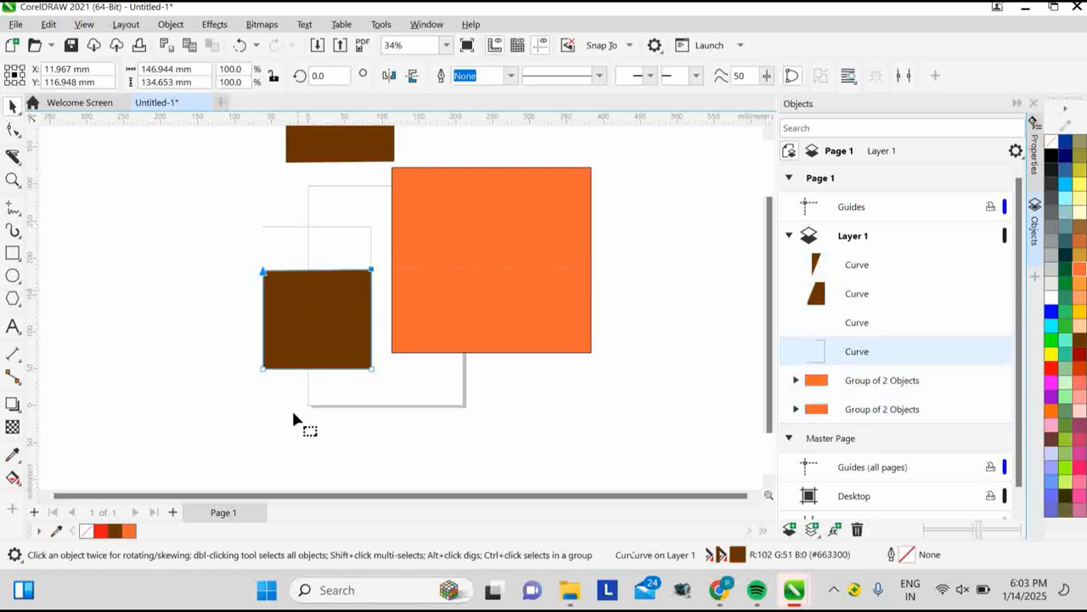
pyautogui.press('F10')
pyautogui.click(294, 318)
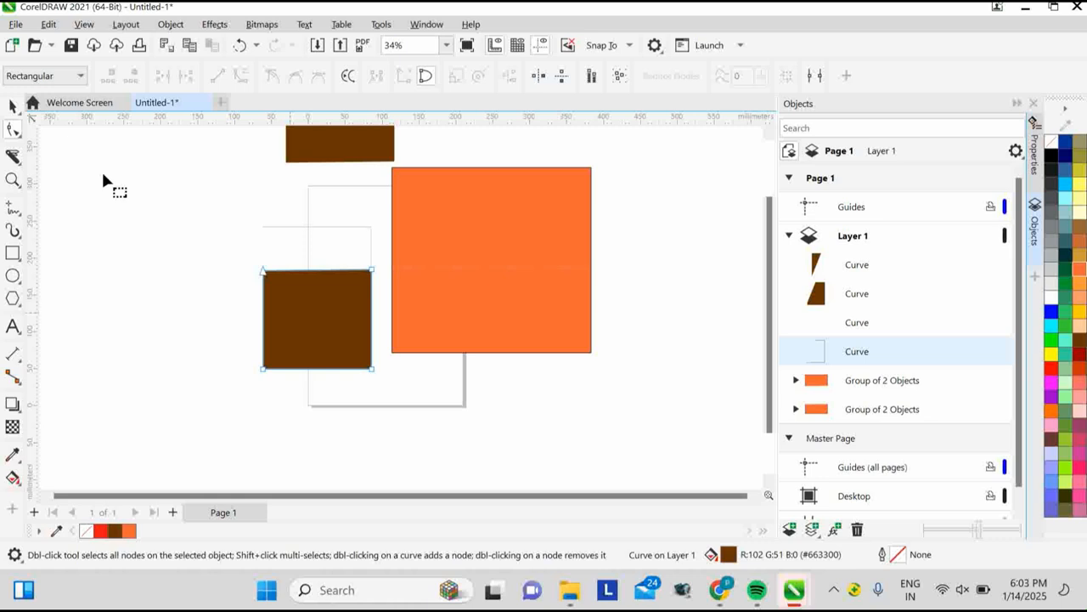
pyautogui.click(14, 106)
pyautogui.moveTo(315, 301); pyautogui.dragTo(306, 374)
# Step: Move the upper orange piece up and right beyond the page, and undo a trial move of the lower orange piece
pyautogui.click(456, 230)
pyautogui.moveTo(461, 235); pyautogui.dragTo(590, 157)
pyautogui.click(526, 281)
pyautogui.moveTo(524, 281); pyautogui.dragTo(572, 372)
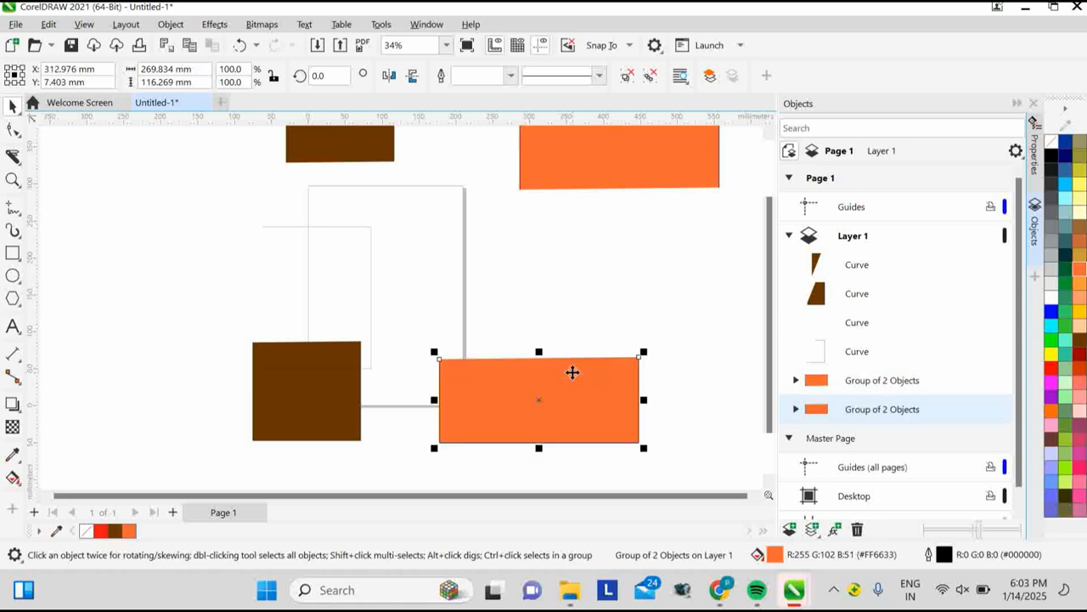
pyautogui.hotkey('ctrl', 'z')
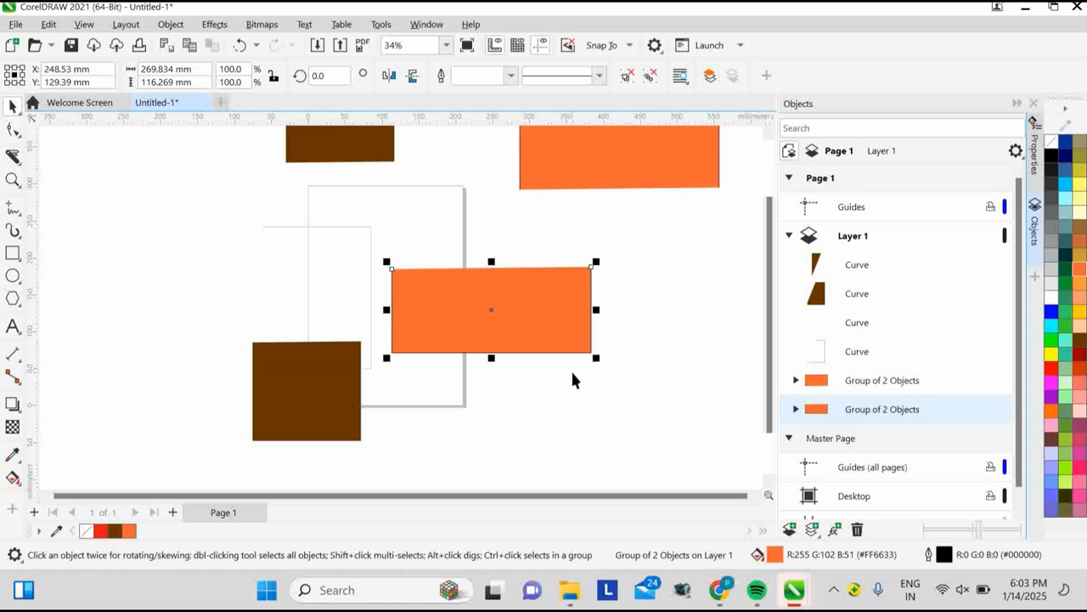
# Step: Undo the piece moves and the horizontal Knife cut across the brown and orange shapes
pyautogui.hotkey('ctrl', 'z')
pyautogui.hotkey('ctrl', 'z')
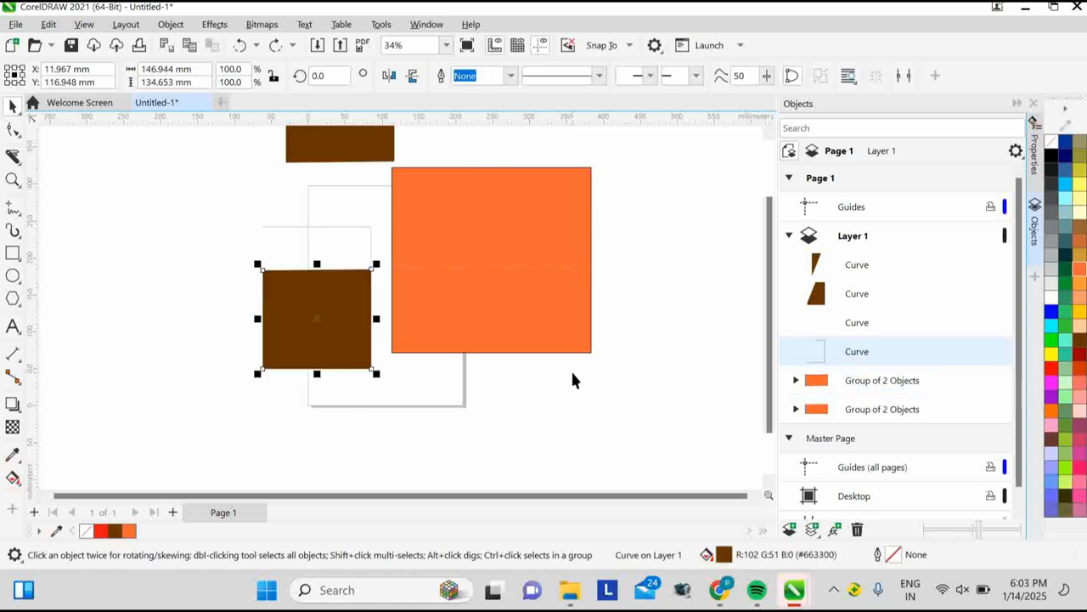
pyautogui.hotkey('ctrl', 'z')
pyautogui.hotkey('ctrl', 'z')
pyautogui.hotkey('ctrl', 'z')
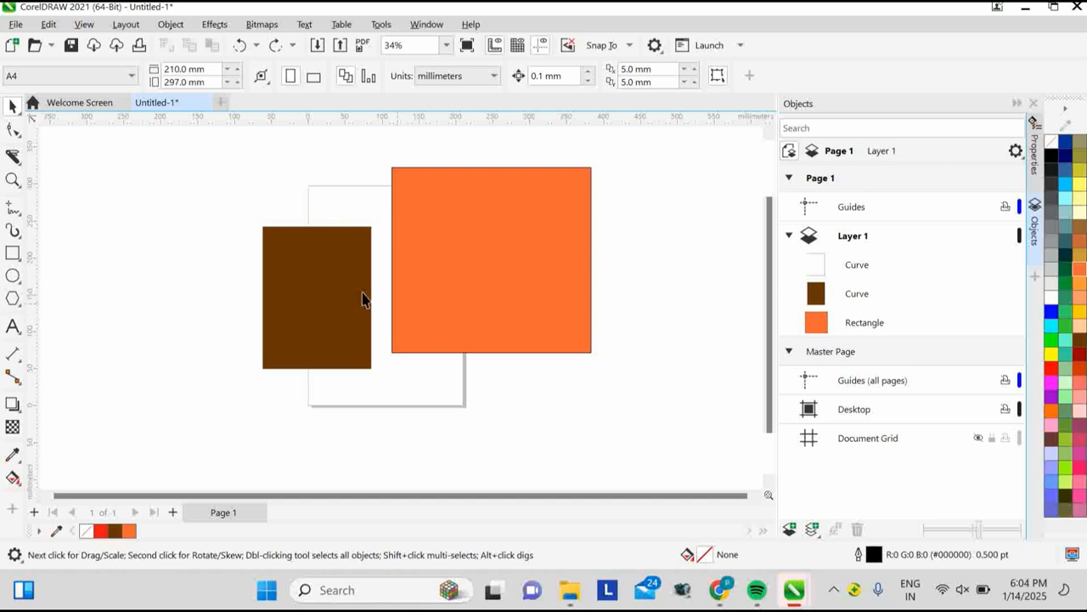
# Step: Select the brown and orange shapes along with the leftover curve and delete them all
pyautogui.click(19, 165)
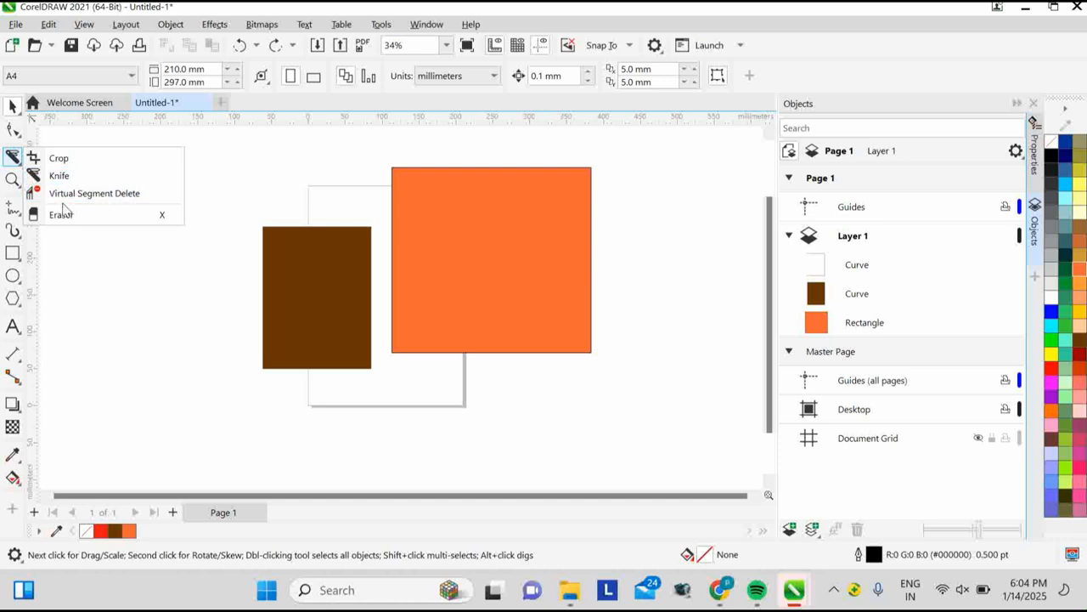
pyautogui.click(178, 211)
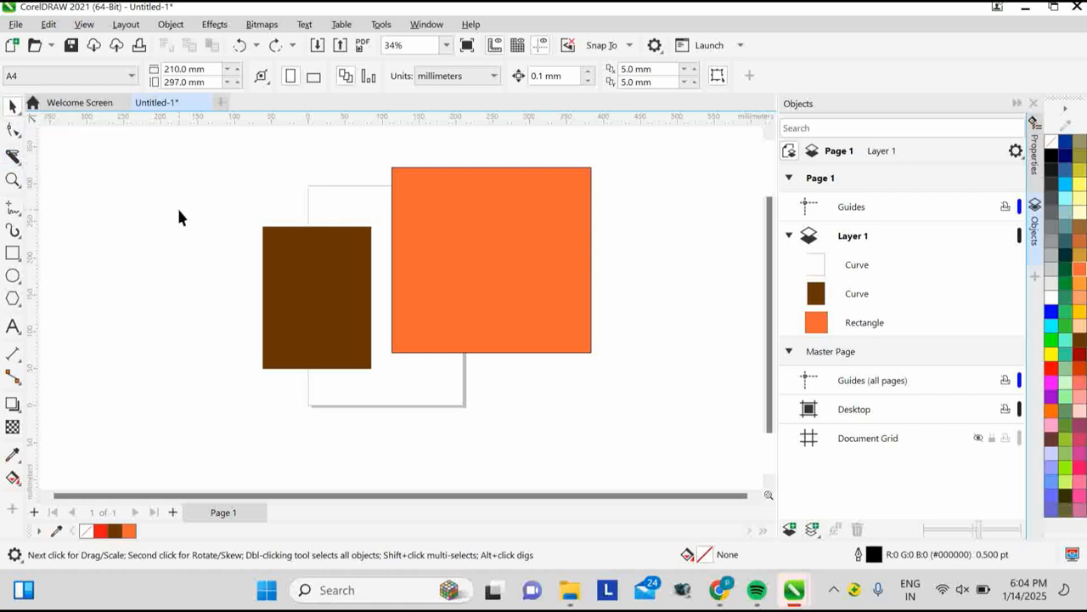
pyautogui.moveTo(198, 162); pyautogui.dragTo(654, 405)
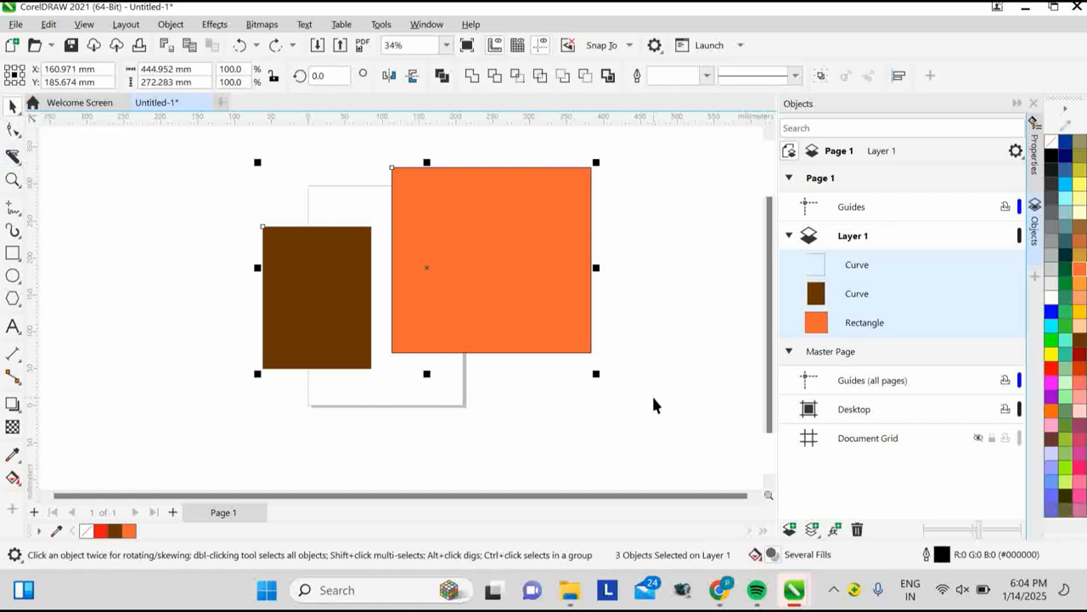
pyautogui.press('Delete')
# Step: Draw four overlapping unfilled rectangles across the page and its left side, the uppermost about 246 × 196 mm
pyautogui.click(12, 252)
pyautogui.moveTo(263, 182); pyautogui.dragTo(418, 350)
pyautogui.moveTo(586, 247)
pyautogui.mouseDown()
pyautogui.moveTo(337, 296)
pyautogui.moveTo(334, 376)
pyautogui.mouseUp()
pyautogui.moveTo(149, 187)
pyautogui.mouseDown()
pyautogui.moveTo(328, 395)
pyautogui.moveTo(297, 400)
pyautogui.mouseUp()
pyautogui.moveTo(334, 153); pyautogui.dragTo(517, 299)
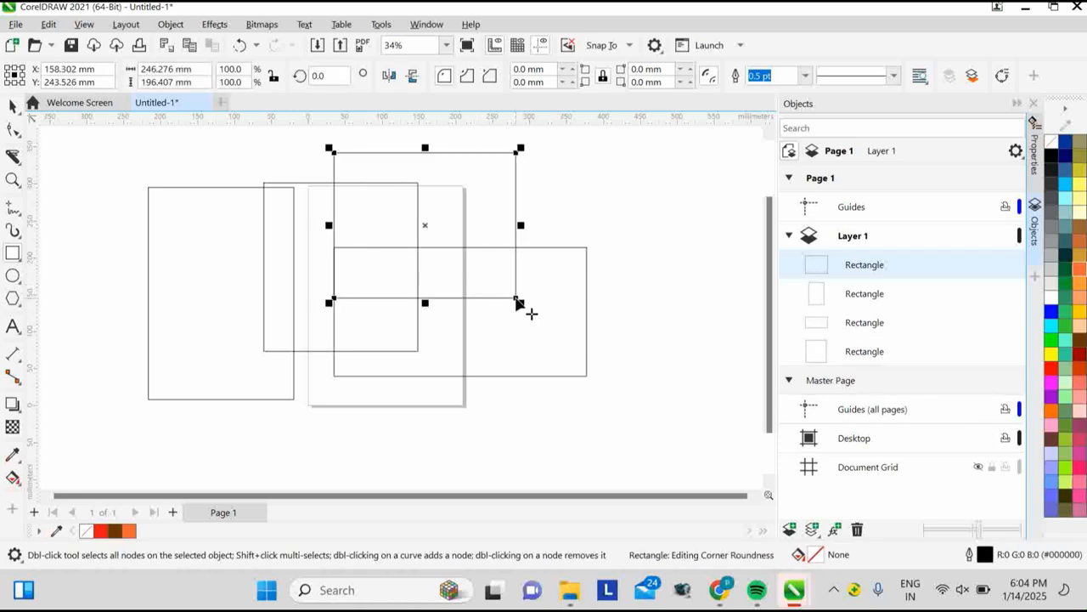
pyautogui.click(14, 108)
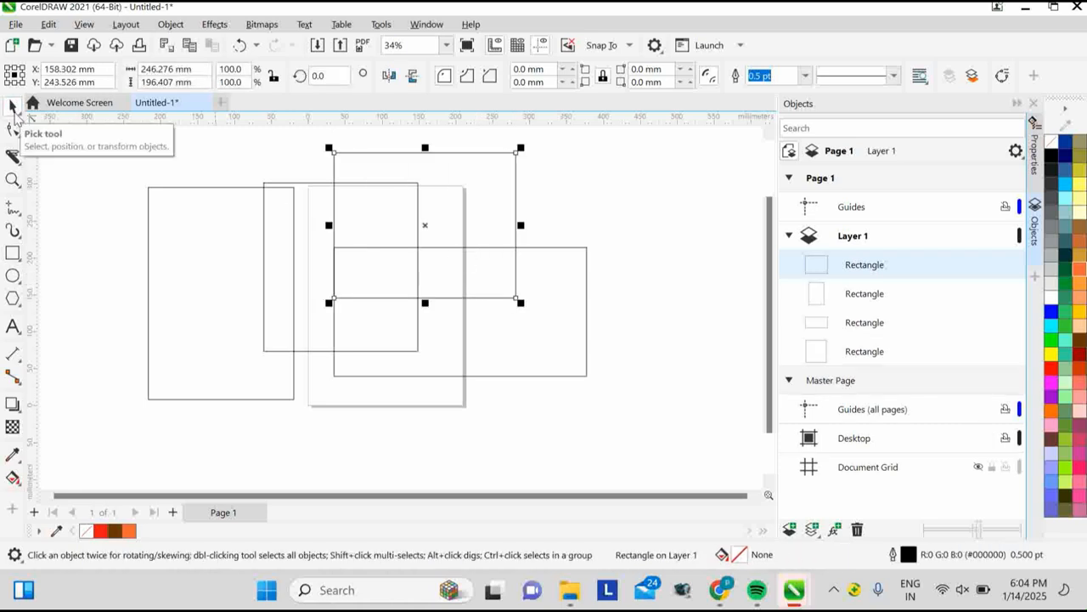
# Step: With Virtual Segment Delete, remove the wide lower rectangle's protruding outer segments and the leftmost rectangle's edge inside its neighbour
pyautogui.click(21, 164)
pyautogui.click(51, 195)
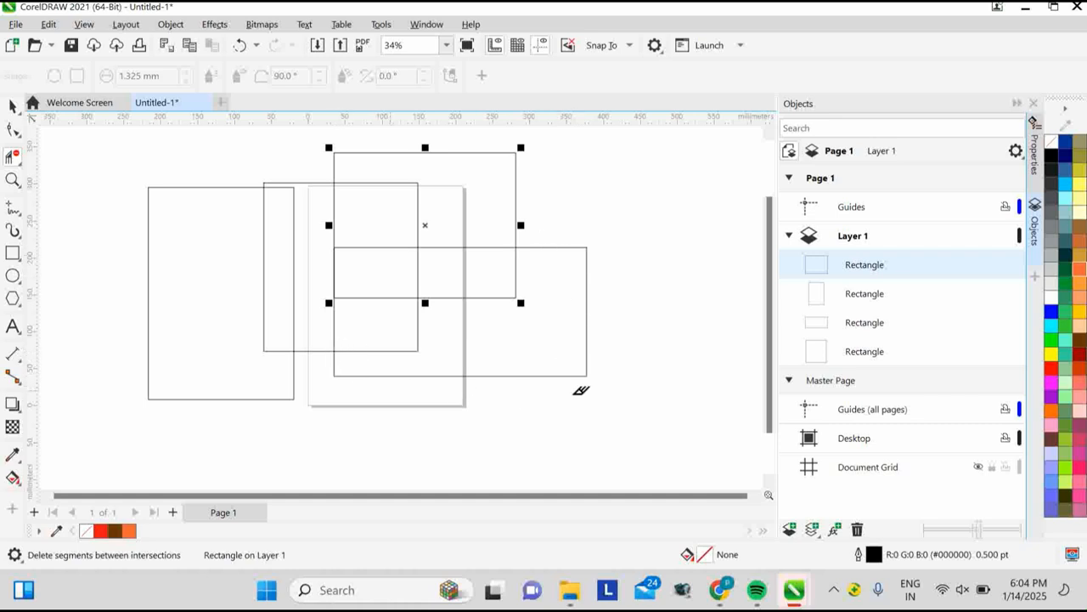
pyautogui.click(587, 316)
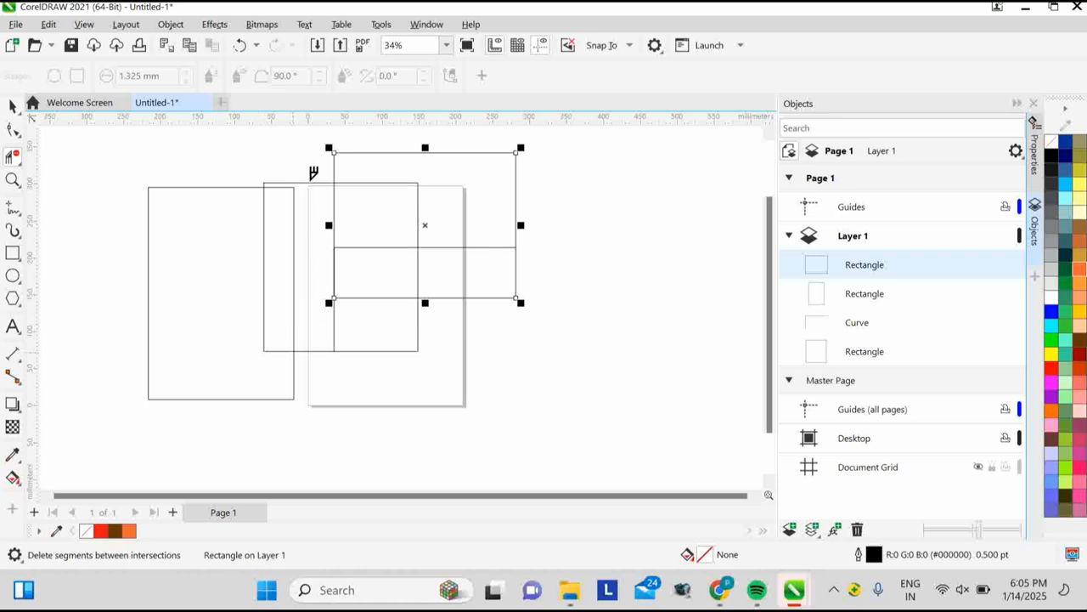
pyautogui.click(296, 260)
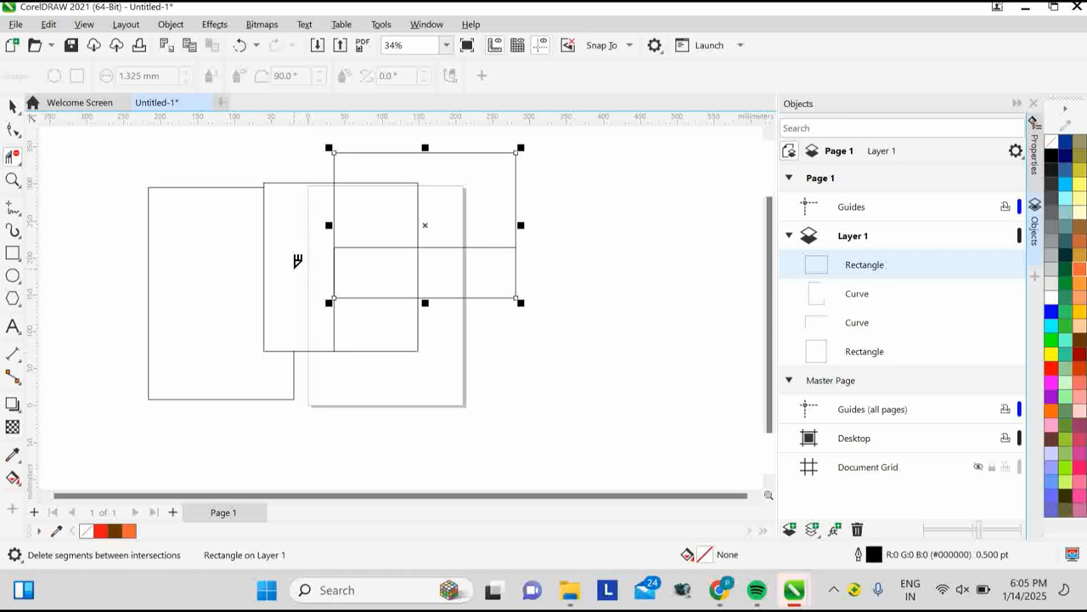
# Step: Delete the upper rectangle's segments above the neighbouring outline, plus the remaining segments protruding to the right of it
pyautogui.click(516, 181)
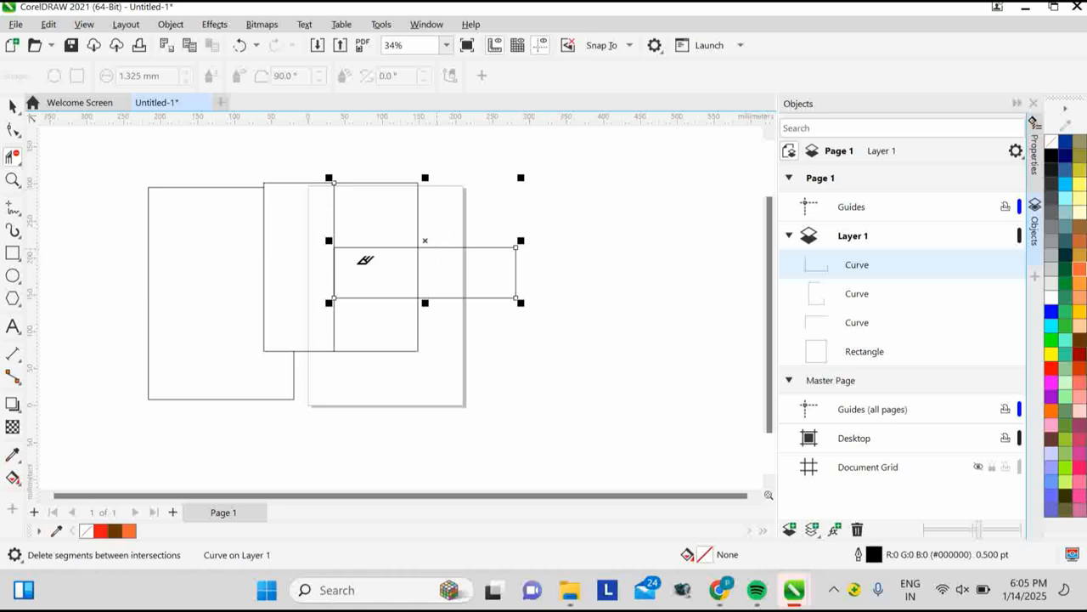
pyautogui.click(469, 243)
pyautogui.click(515, 269)
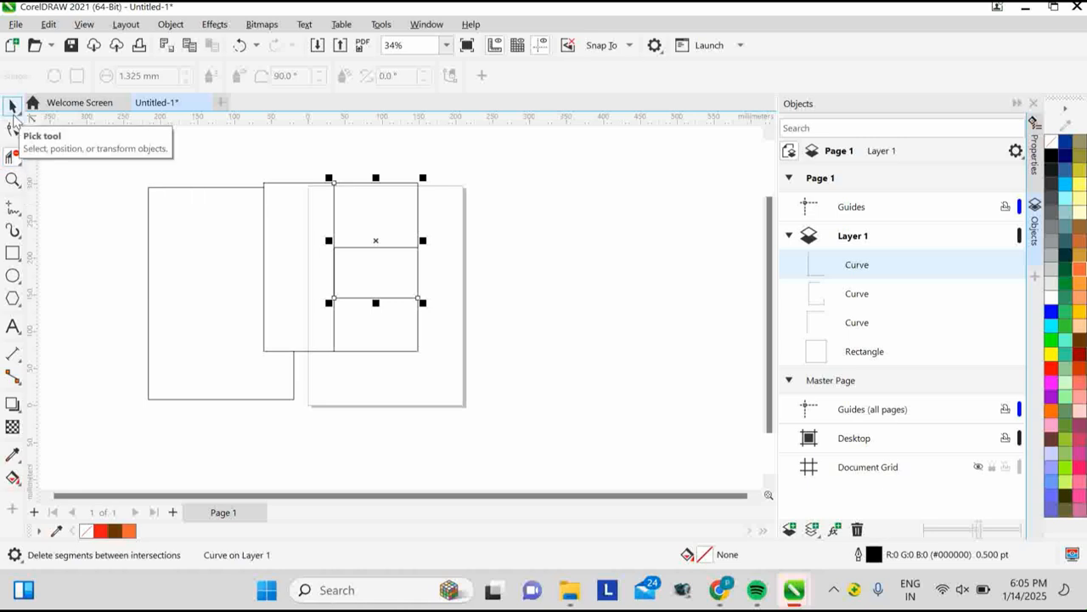
pyautogui.click(13, 106)
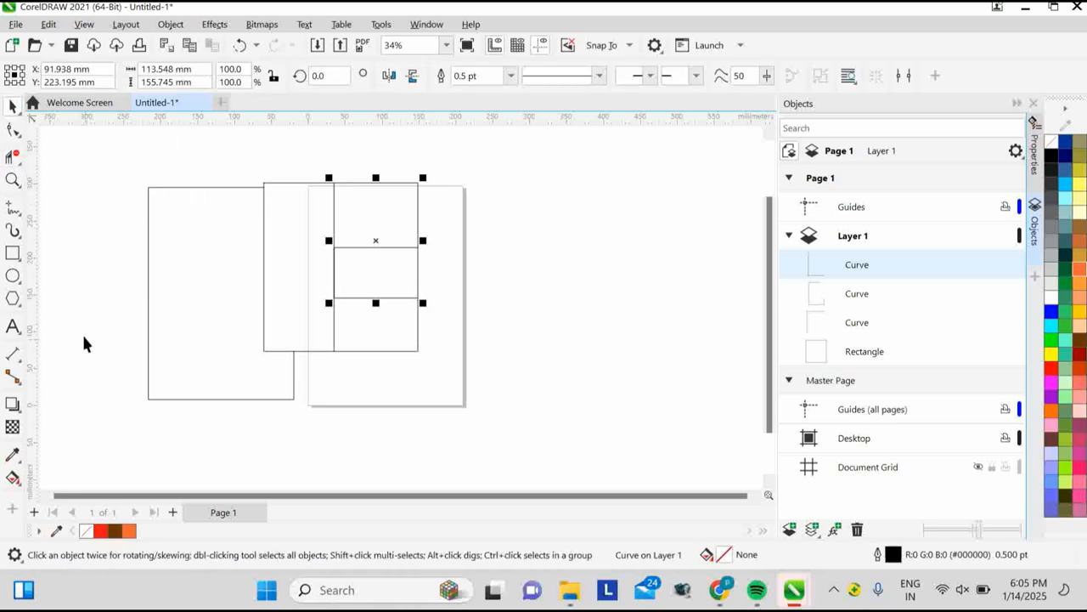
# Step: Draw a rectangle about 297 × 196 mm overlapping the page's right side and fill it with olive yellow (#CCCC33)
pyautogui.click(12, 253)
pyautogui.moveTo(409, 183); pyautogui.dragTo(630, 329)
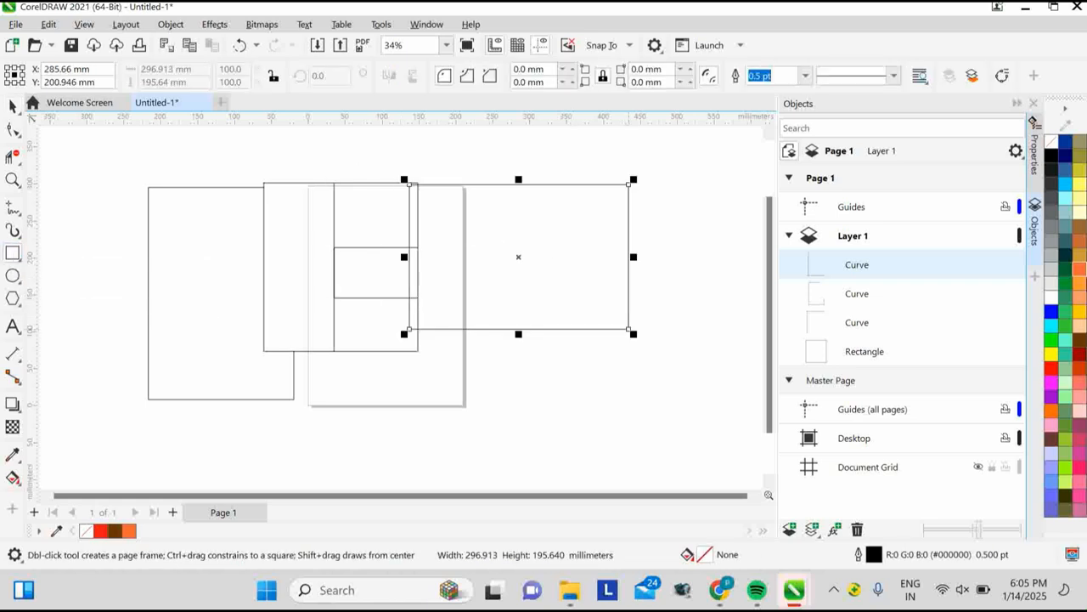
pyautogui.click(1080, 174)
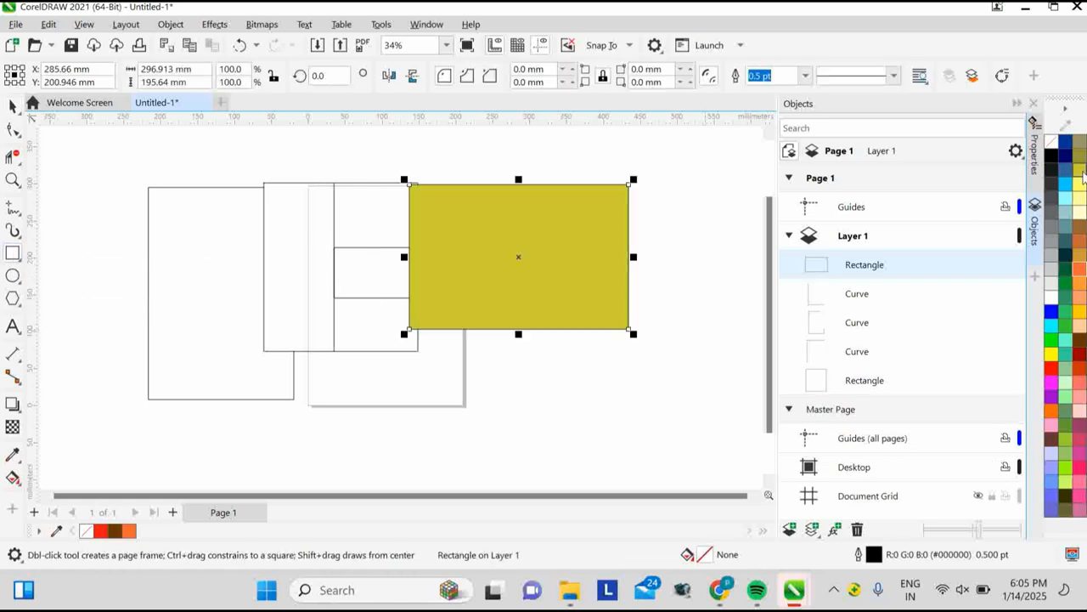
# Step: Erase several freehand strokes across the olive-yellow rectangle with the Eraser tool
pyautogui.click(18, 164)
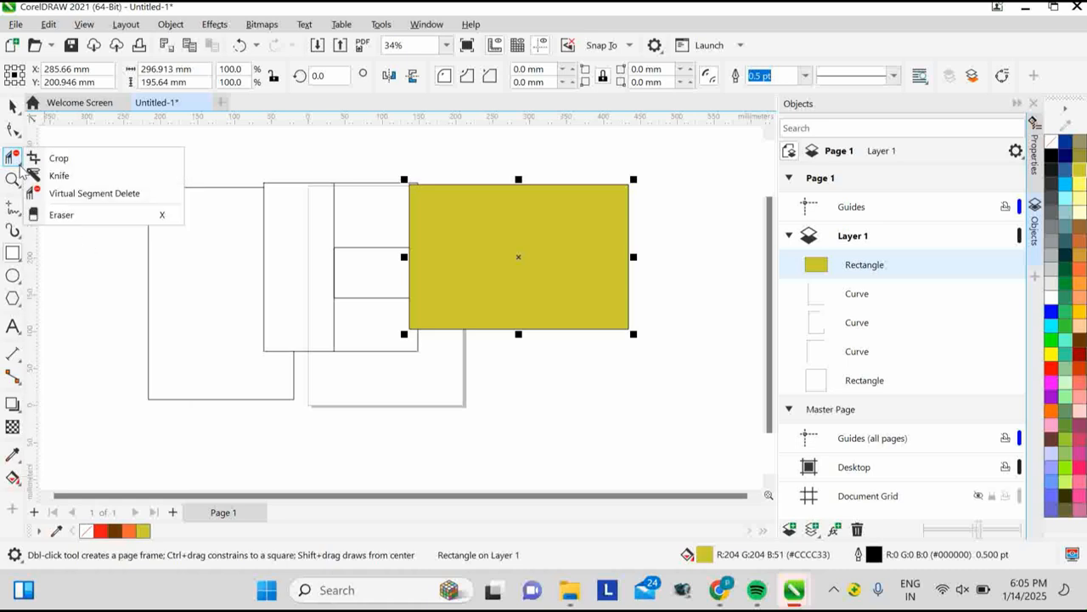
pyautogui.click(59, 214)
pyautogui.moveTo(502, 218)
pyautogui.mouseDown()
pyautogui.moveTo(583, 242)
pyautogui.moveTo(631, 296)
pyautogui.mouseUp()
pyautogui.moveTo(438, 328)
pyautogui.mouseDown()
pyautogui.moveTo(421, 234)
pyautogui.moveTo(616, 204)
pyautogui.moveTo(578, 216)
pyautogui.moveTo(541, 302)
pyautogui.moveTo(602, 271)
pyautogui.mouseUp()
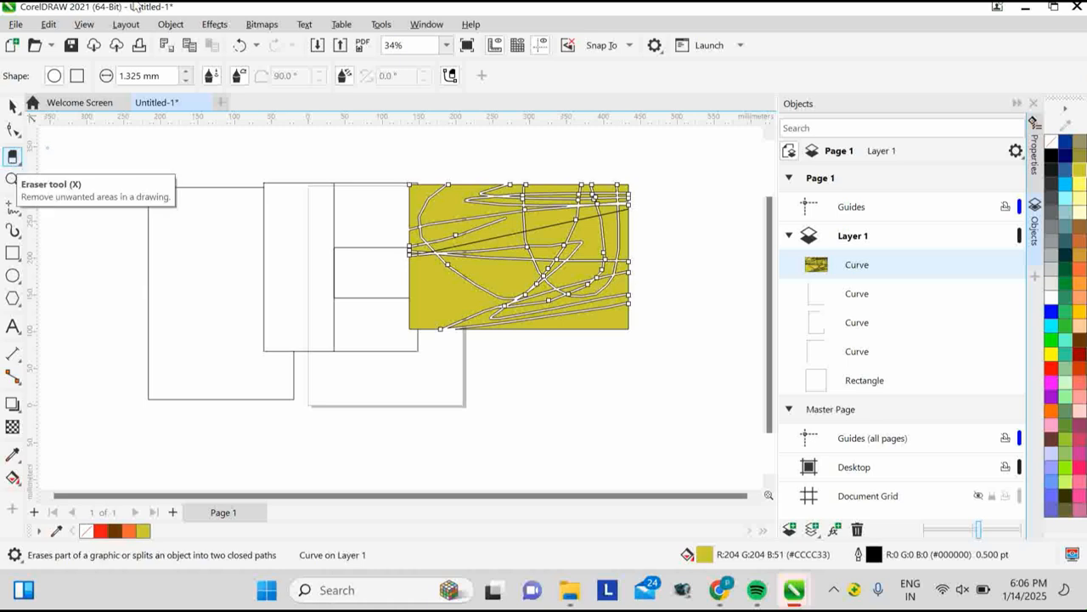
# Step: Select all five objects with the Pick tool and delete them
pyautogui.click(21, 115)
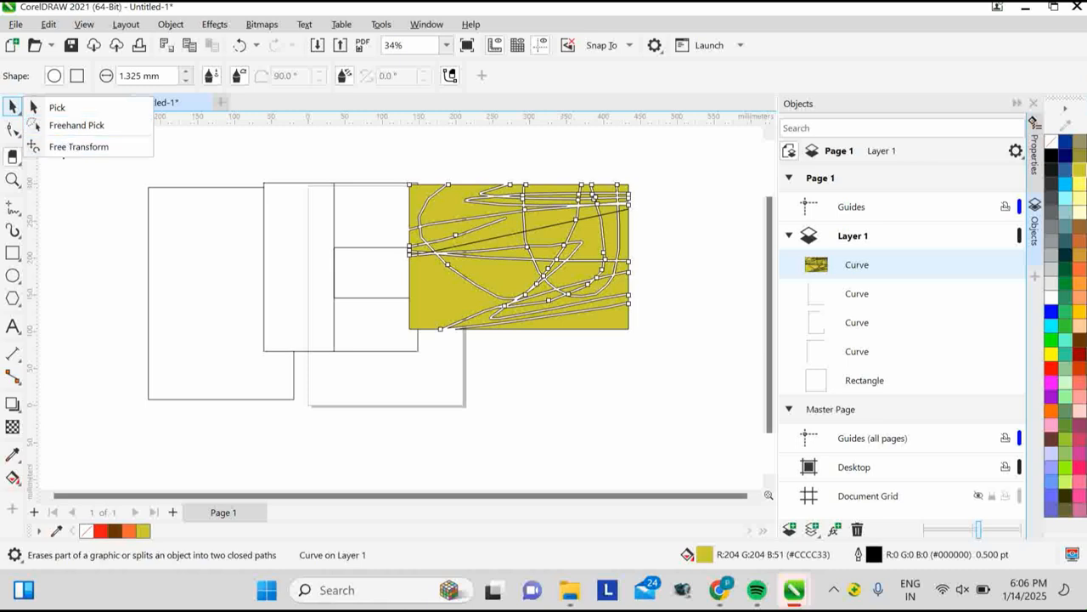
pyautogui.click(57, 107)
pyautogui.moveTo(115, 143); pyautogui.dragTo(667, 444)
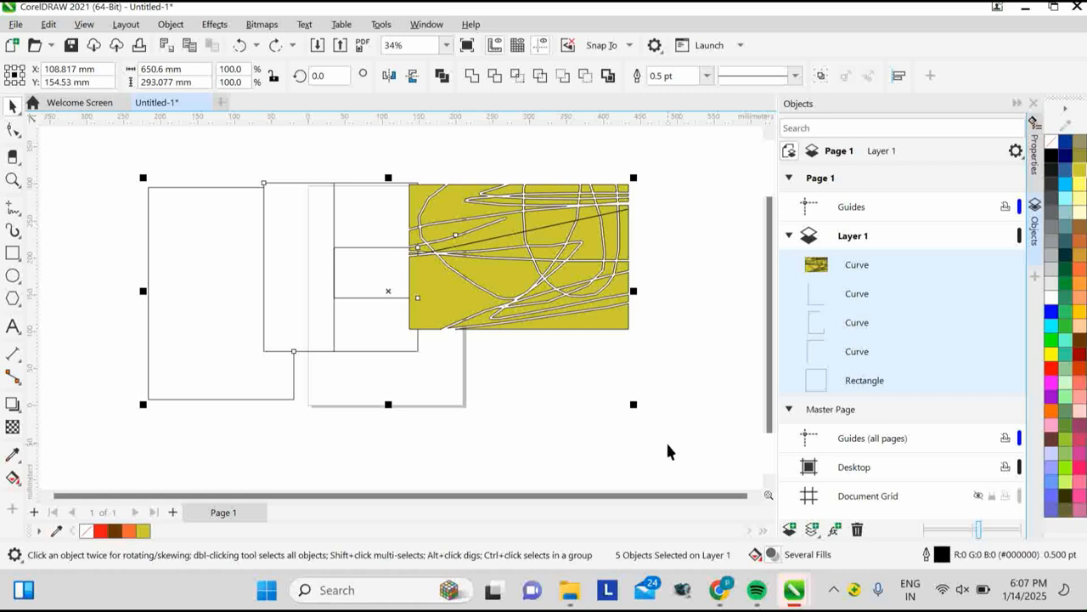
pyautogui.press('Delete')
# Step: Draw seven scattered unfilled rectangles of different sizes on and around the page, the rightmost about 202 × 163 mm
pyautogui.click(13, 252)
pyautogui.moveTo(195, 142)
pyautogui.mouseDown()
pyautogui.moveTo(243, 230)
pyautogui.moveTo(309, 281)
pyautogui.mouseUp()
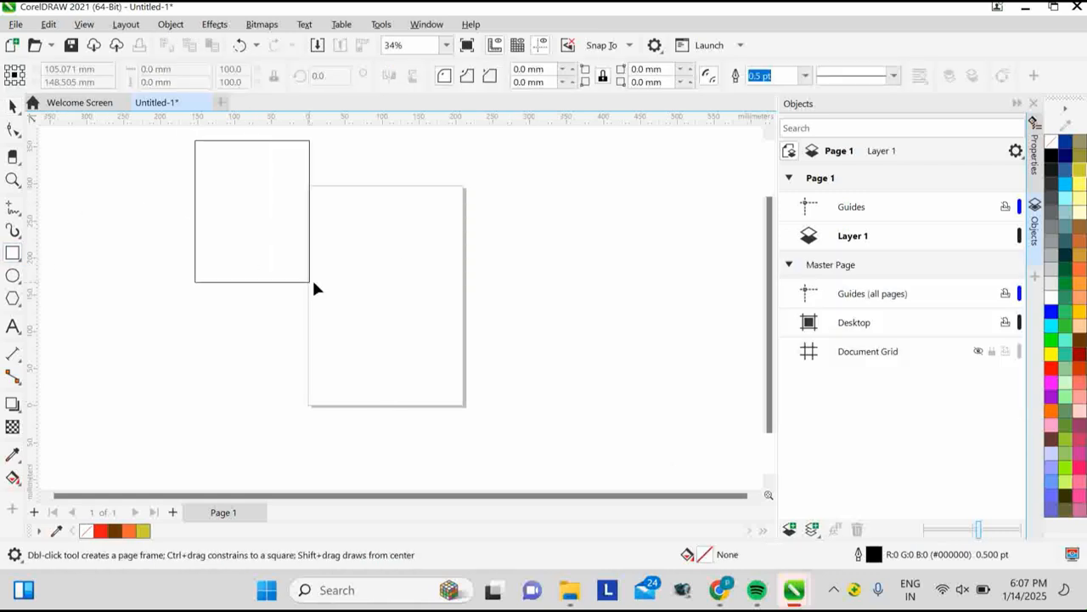
pyautogui.moveTo(454, 243); pyautogui.dragTo(602, 380)
pyautogui.moveTo(108, 391); pyautogui.dragTo(216, 449)
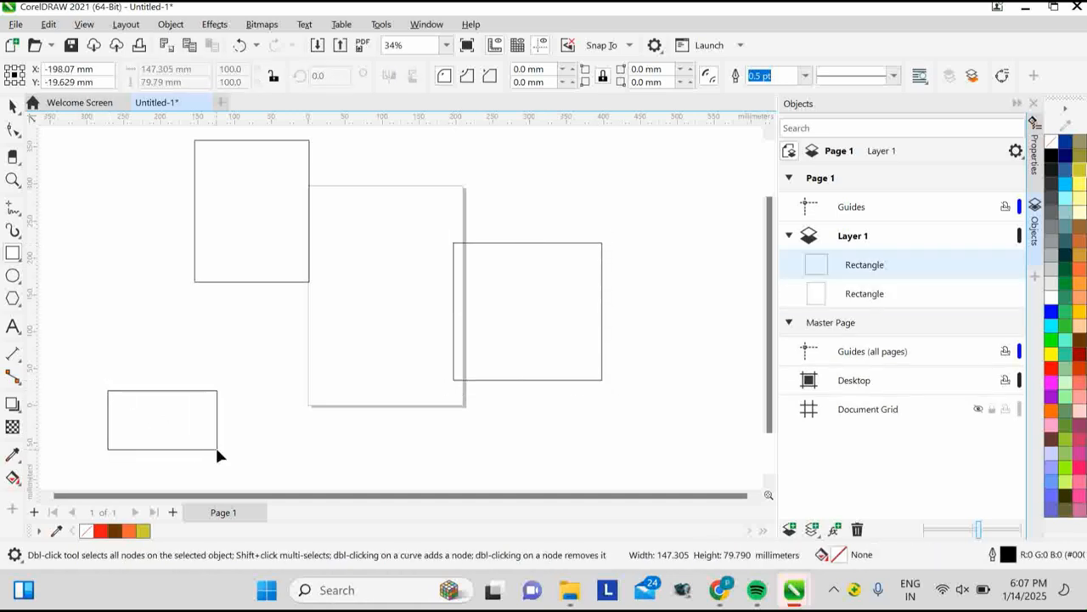
pyautogui.moveTo(503, 160)
pyautogui.mouseDown()
pyautogui.moveTo(542, 196)
pyautogui.moveTo(599, 199)
pyautogui.mouseUp()
pyautogui.moveTo(255, 331); pyautogui.dragTo(339, 436)
pyautogui.moveTo(68, 246); pyautogui.dragTo(149, 327)
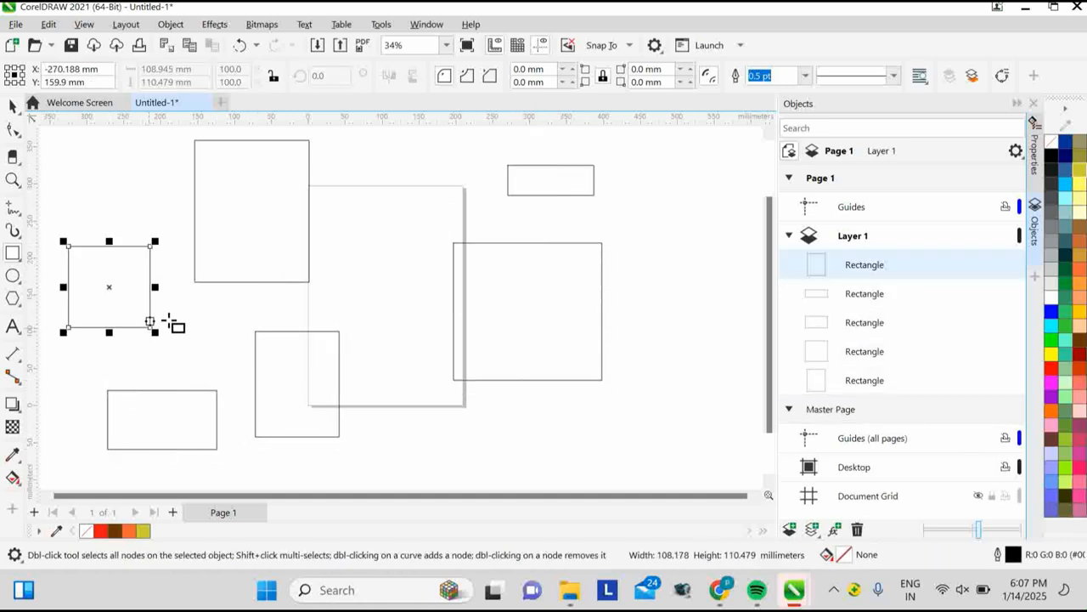
pyautogui.moveTo(676, 334); pyautogui.dragTo(770, 459)
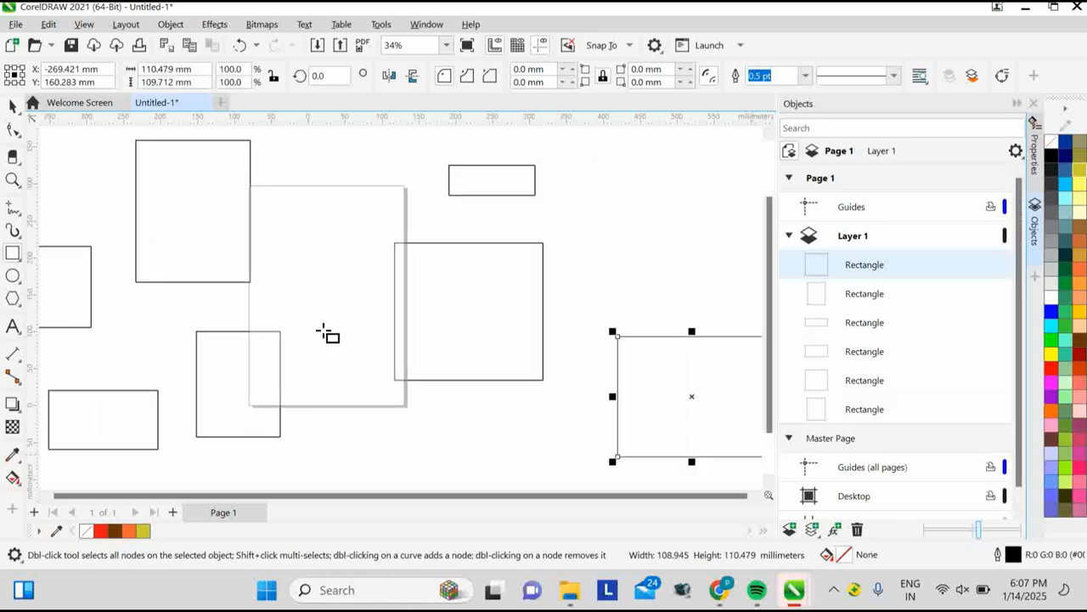
pyautogui.scroll(-2, 437, 334)
# Step: Fill the small rectangle beyond the page's upper right corner with yellow (#FFFF00)
pyautogui.click(13, 103)
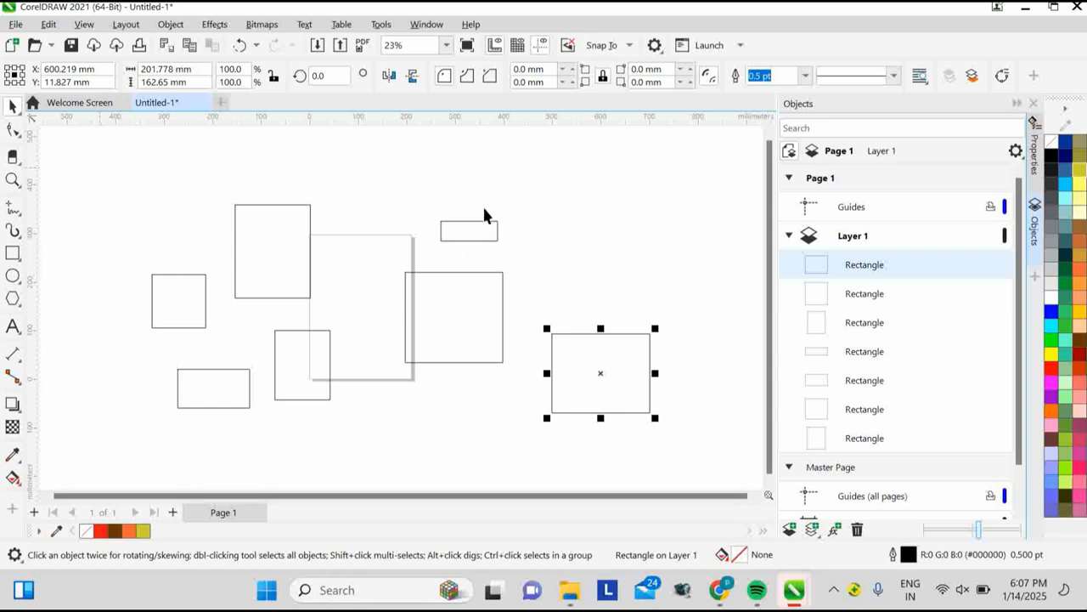
pyautogui.click(464, 238)
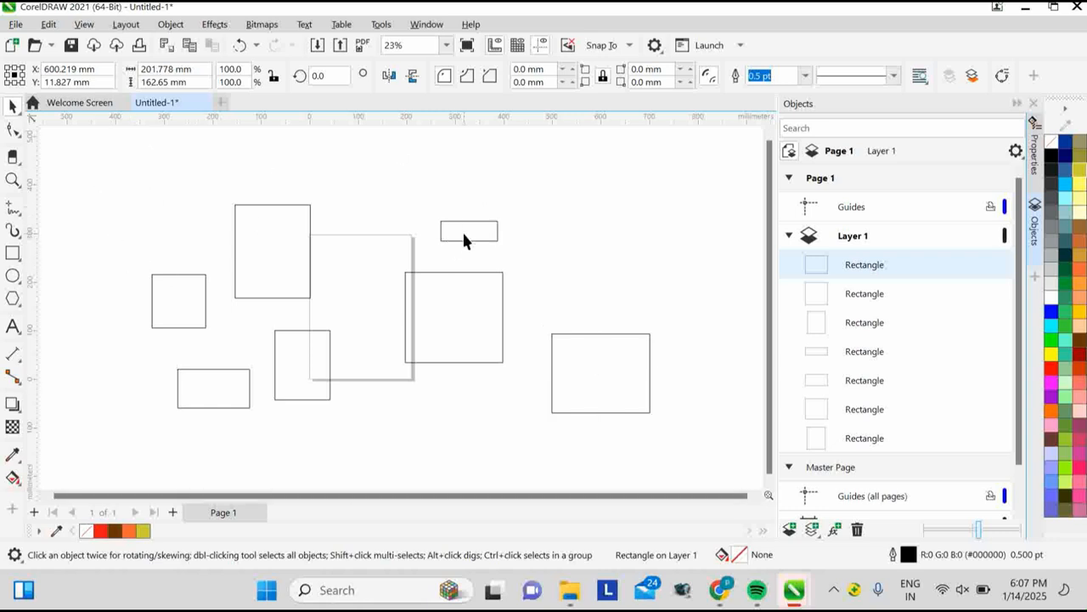
pyautogui.click(1053, 355)
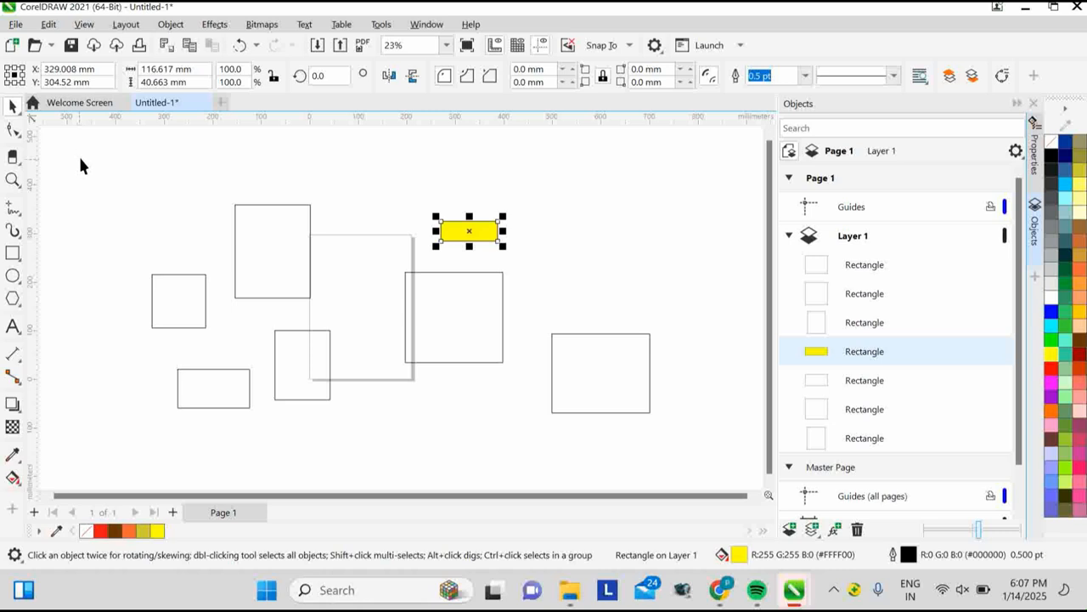
# Step: Select all seven rectangles with a Pick tool marquee, and clear the selection
pyautogui.moveTo(82, 156); pyautogui.dragTo(707, 441)
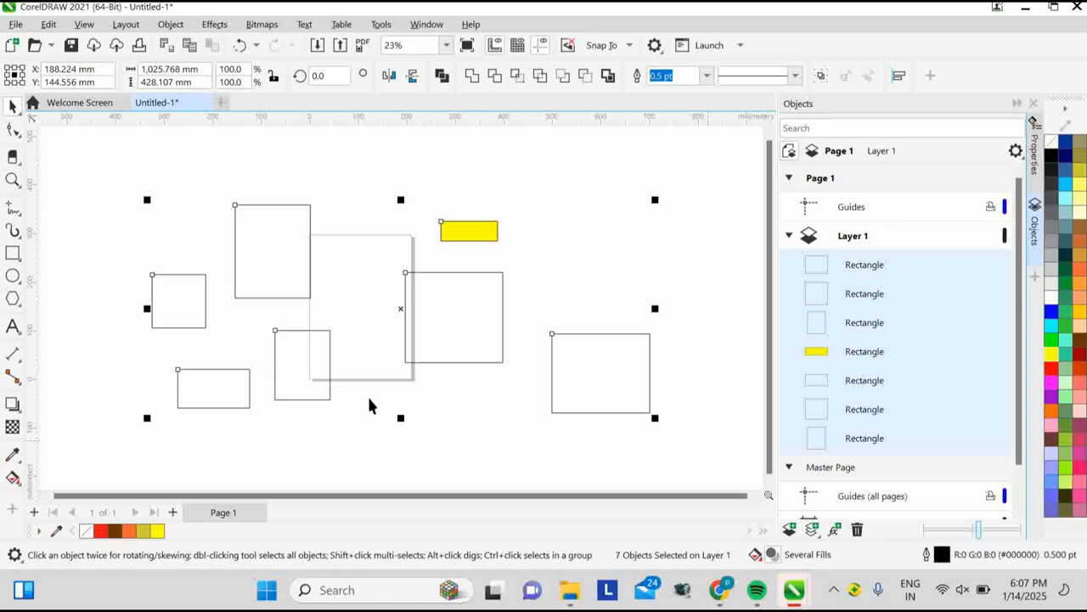
pyautogui.click(400, 170)
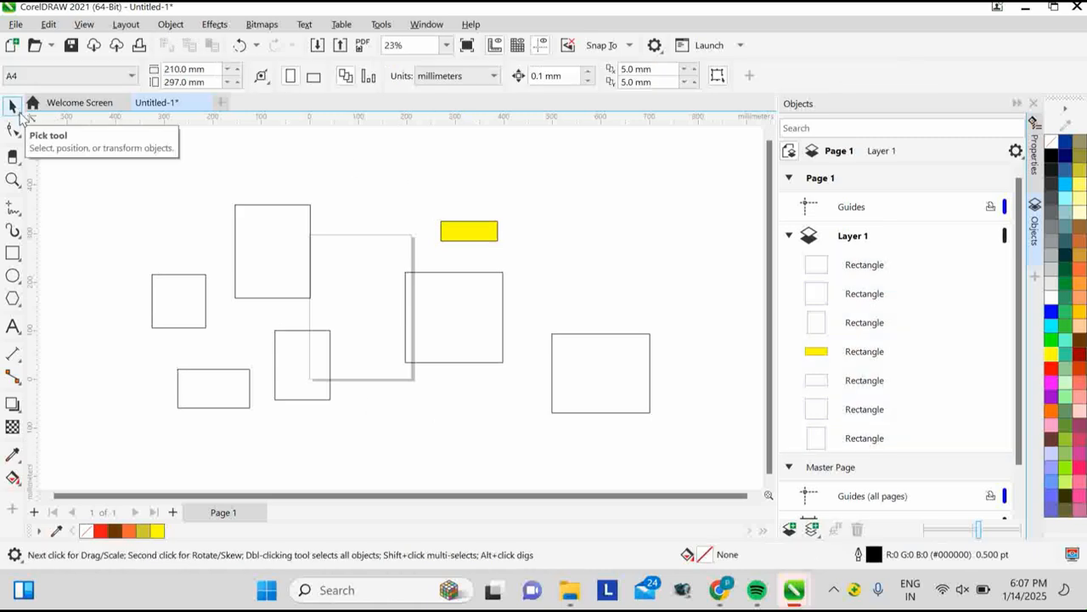
pyautogui.rightClick(19, 116)
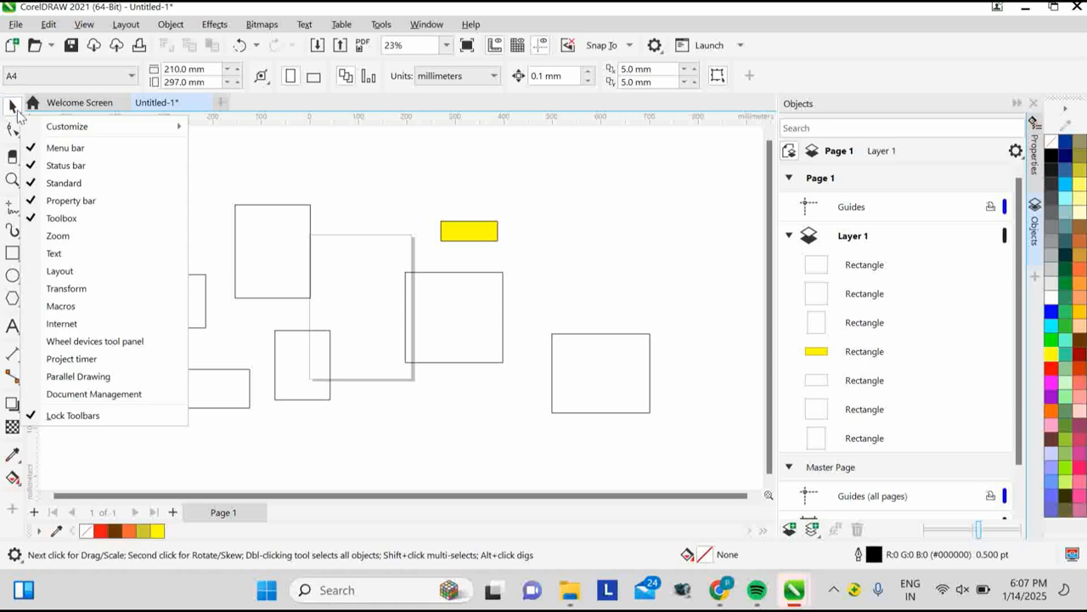
pyautogui.click(19, 115)
# Step: Lasso the six unfilled rectangles with the Freehand Pick tool, leaving the yellow one outside the selection
pyautogui.click(18, 114)
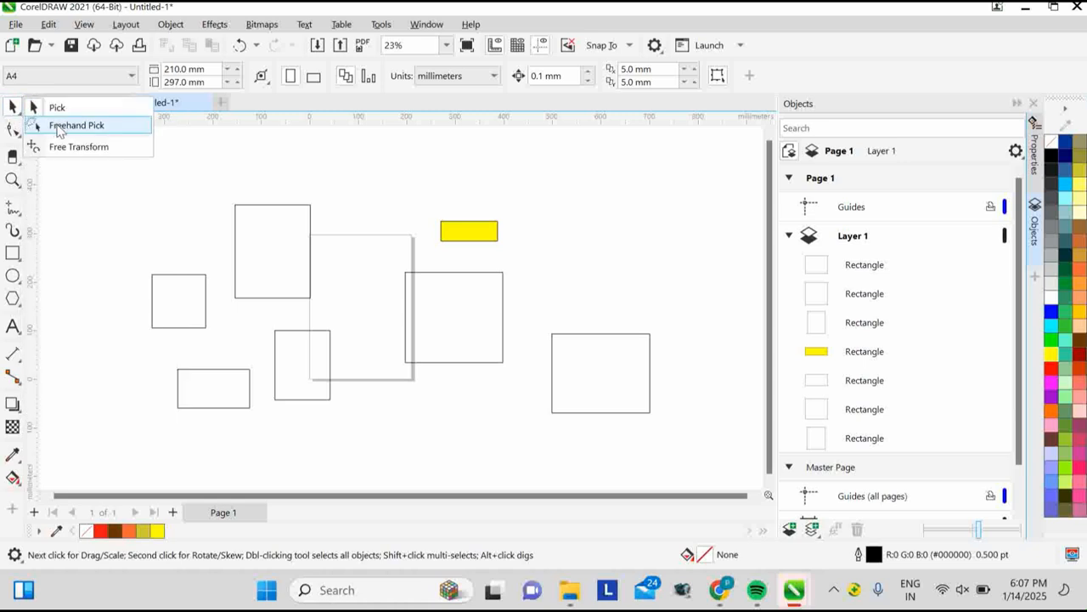
pyautogui.click(60, 127)
pyautogui.moveTo(204, 171)
pyautogui.mouseDown()
pyautogui.moveTo(290, 182)
pyautogui.moveTo(323, 222)
pyautogui.moveTo(626, 294)
pyautogui.moveTo(613, 488)
pyautogui.mouseUp()
pyautogui.moveTo(306, 502)
pyautogui.mouseDown()
pyautogui.moveTo(182, 450)
pyautogui.moveTo(93, 399)
pyautogui.mouseUp()
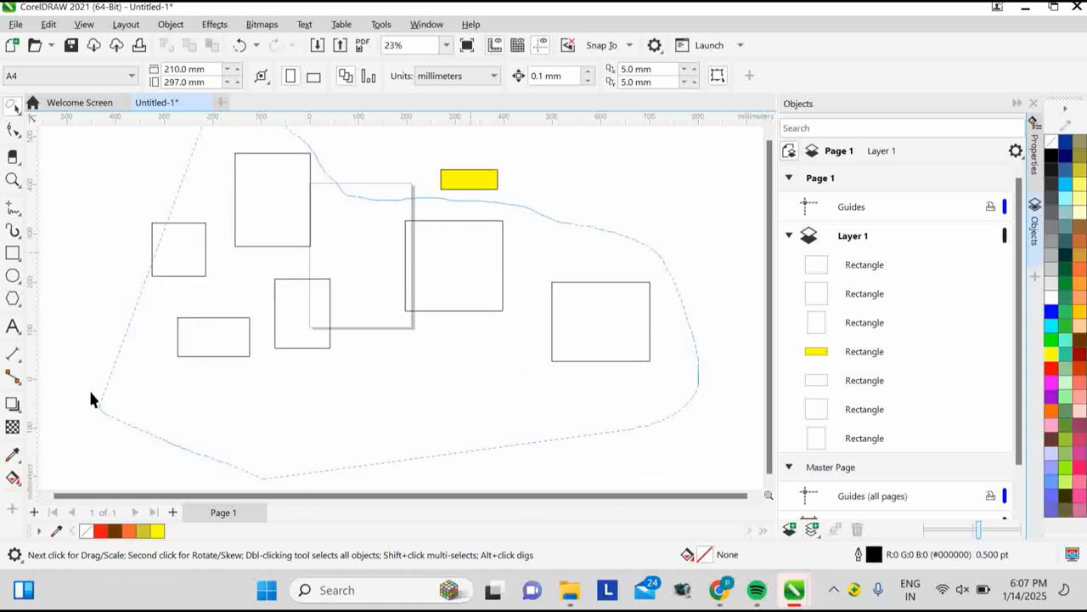
pyautogui.moveTo(65, 248)
pyautogui.mouseDown()
pyautogui.moveTo(77, 209)
pyautogui.moveTo(127, 221)
pyautogui.mouseUp()
pyautogui.scroll(-1, 183, 251)
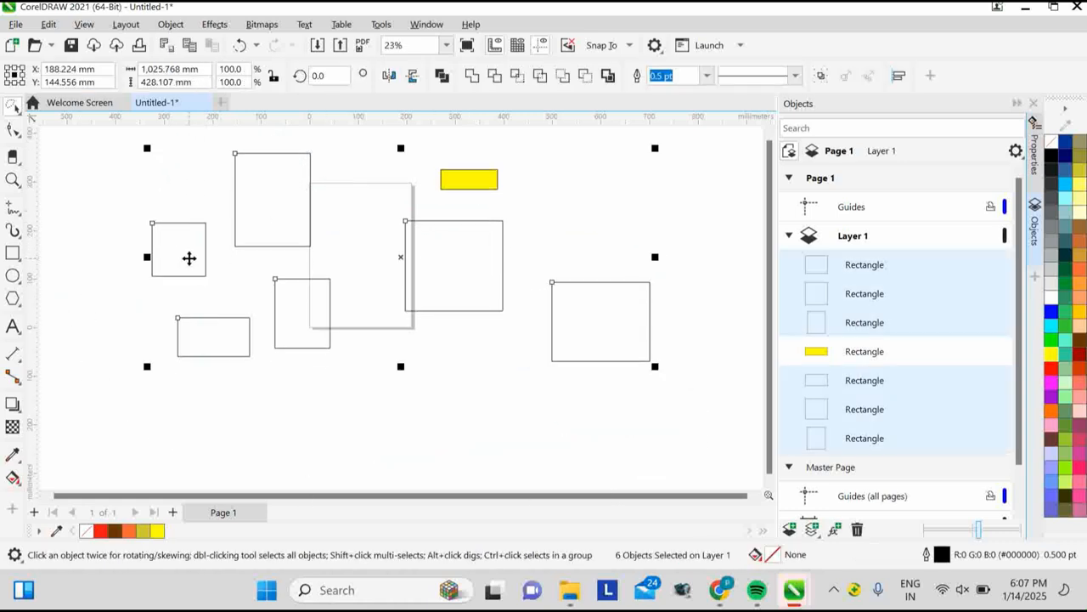
pyautogui.scroll(1, 296, 294)
pyautogui.scroll(-1, 528, 280)
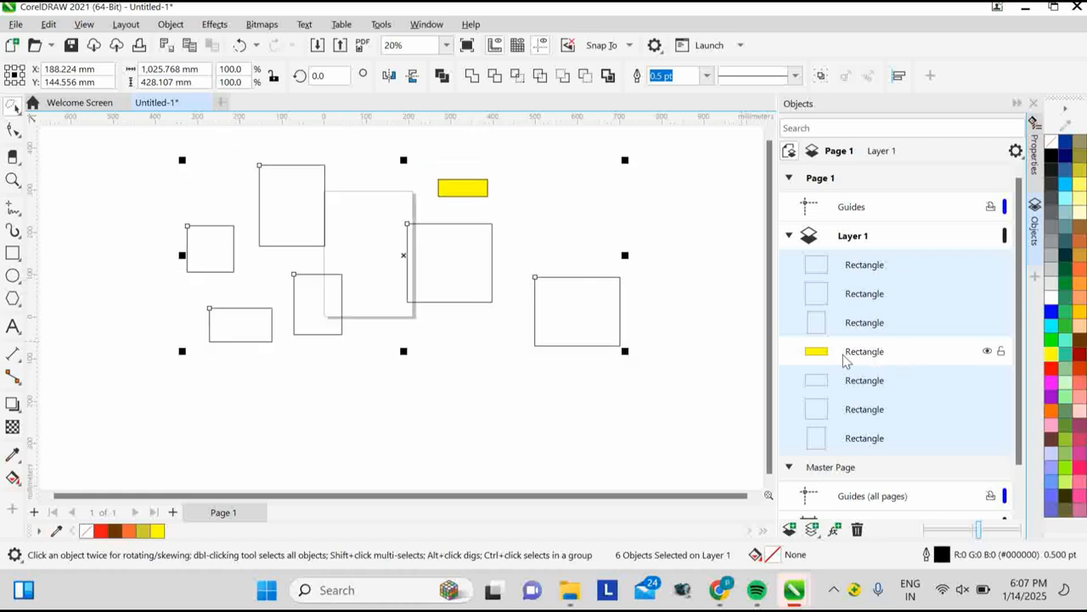
# Step: Select only the unfilled rectangle overlapping the page's right edge, and clear the selection
pyautogui.click(902, 417)
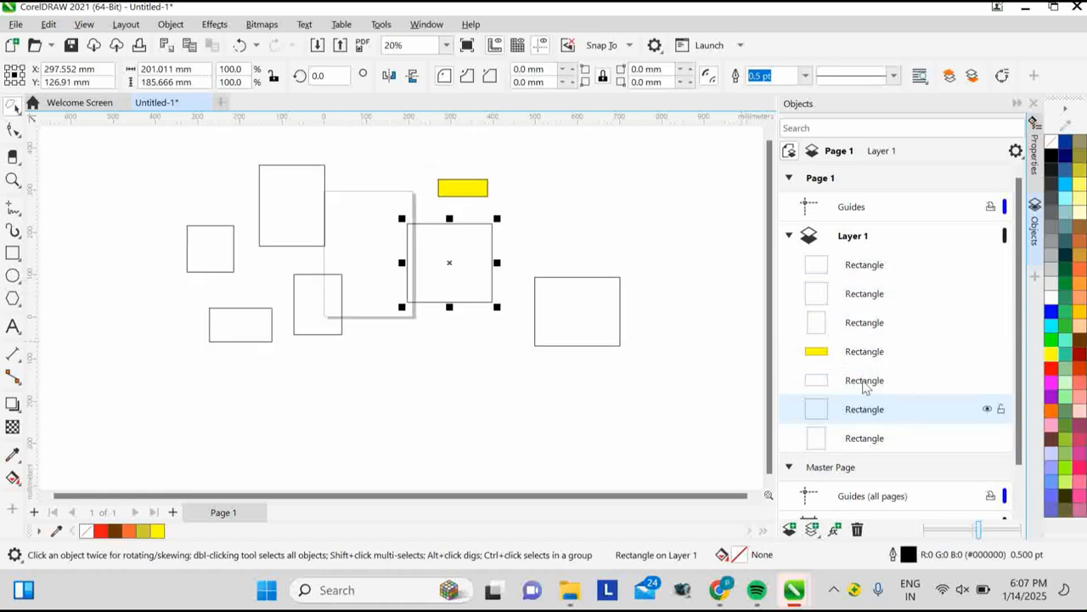
pyautogui.click(540, 234)
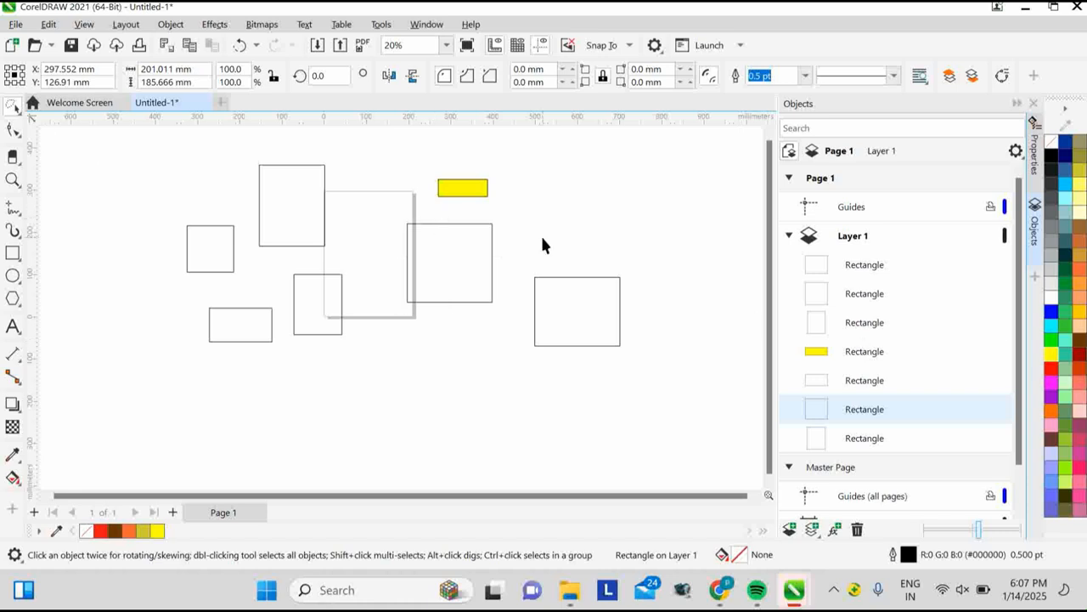
pyautogui.scroll(1, 110, 208)
pyautogui.scroll(-2, 102, 218)
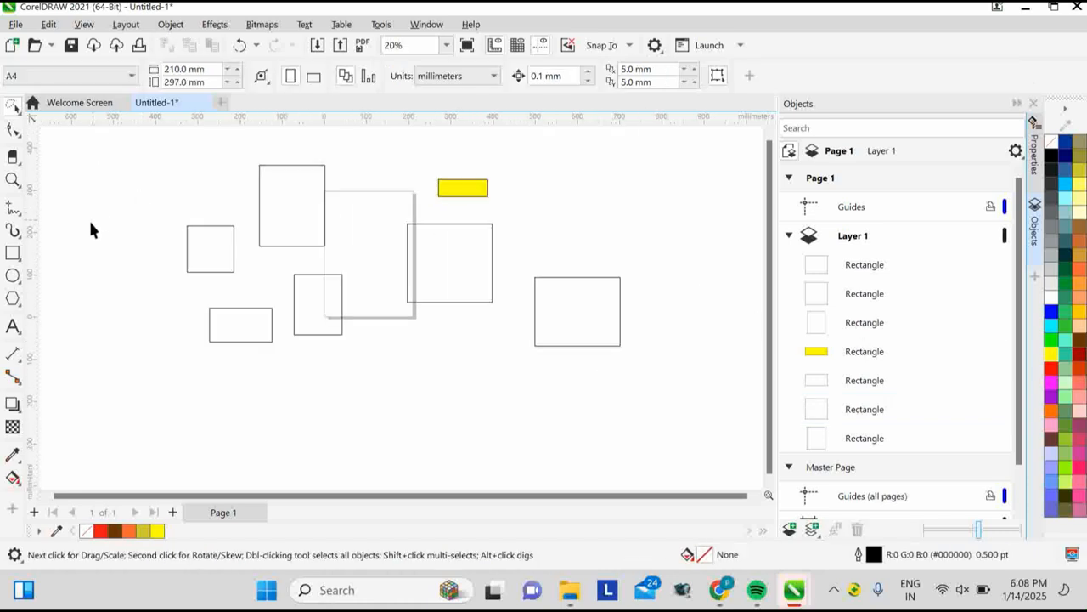
# Step: Scale the yellow rectangle with Free Transform from its left edge down and left over the page to about 291 × 153 mm
pyautogui.click(17, 108)
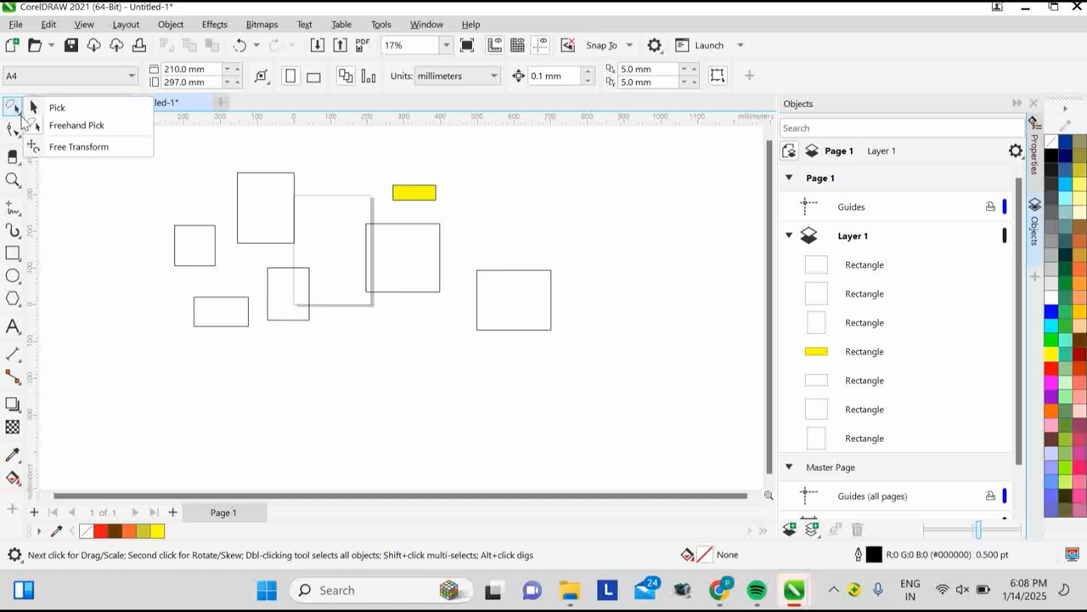
pyautogui.click(56, 150)
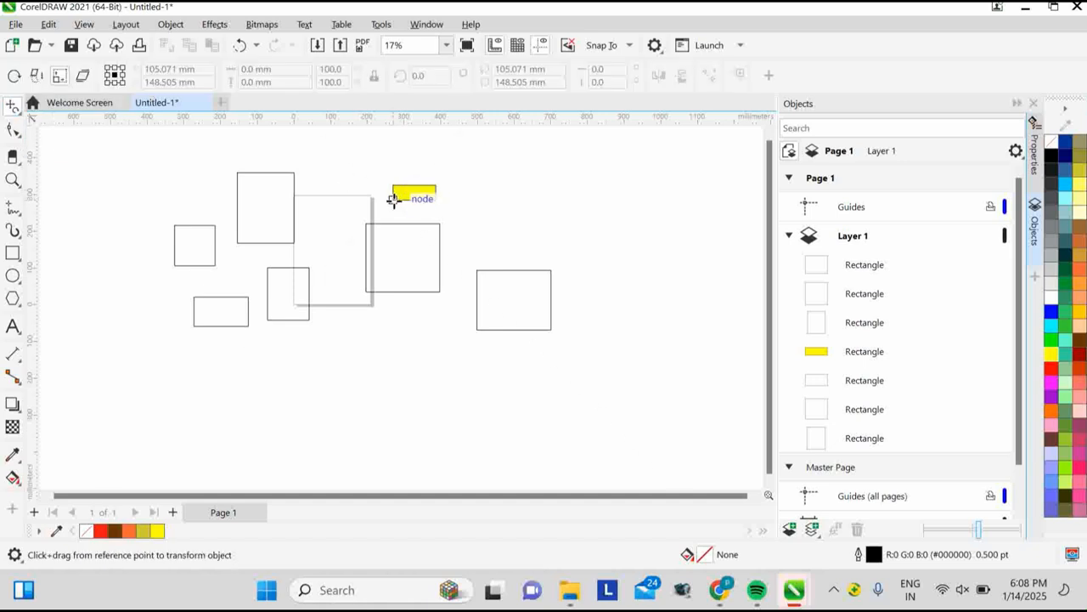
pyautogui.scroll(2, 420, 153)
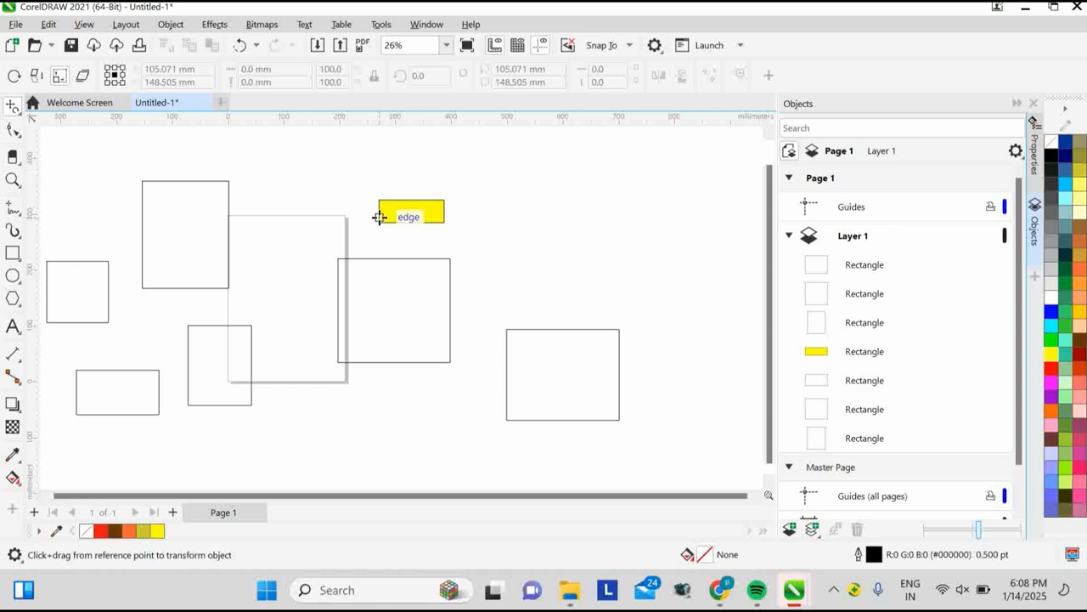
pyautogui.moveTo(382, 212); pyautogui.dragTo(322, 304)
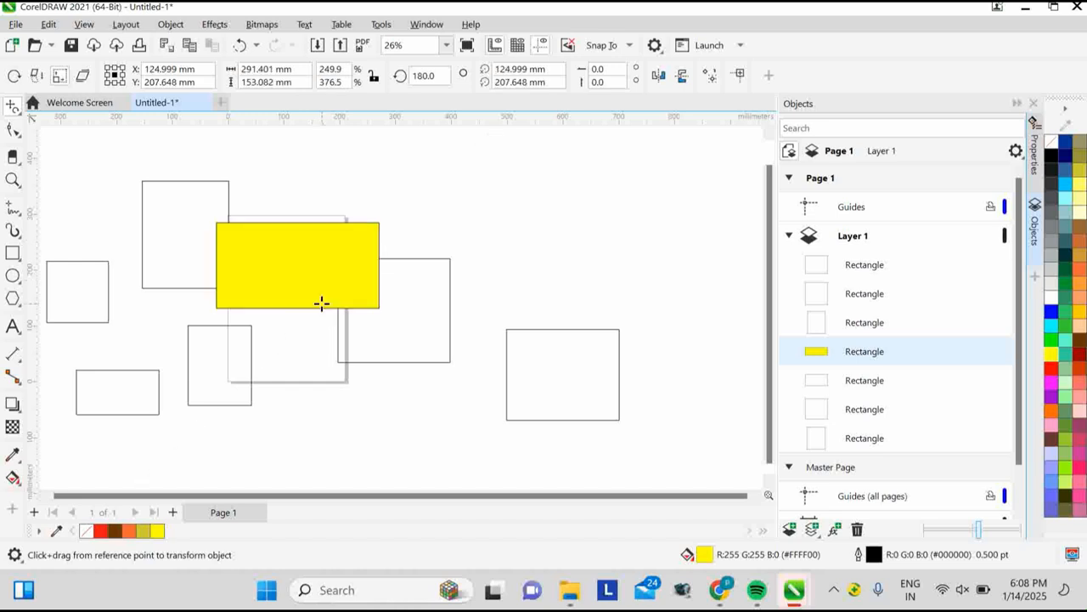